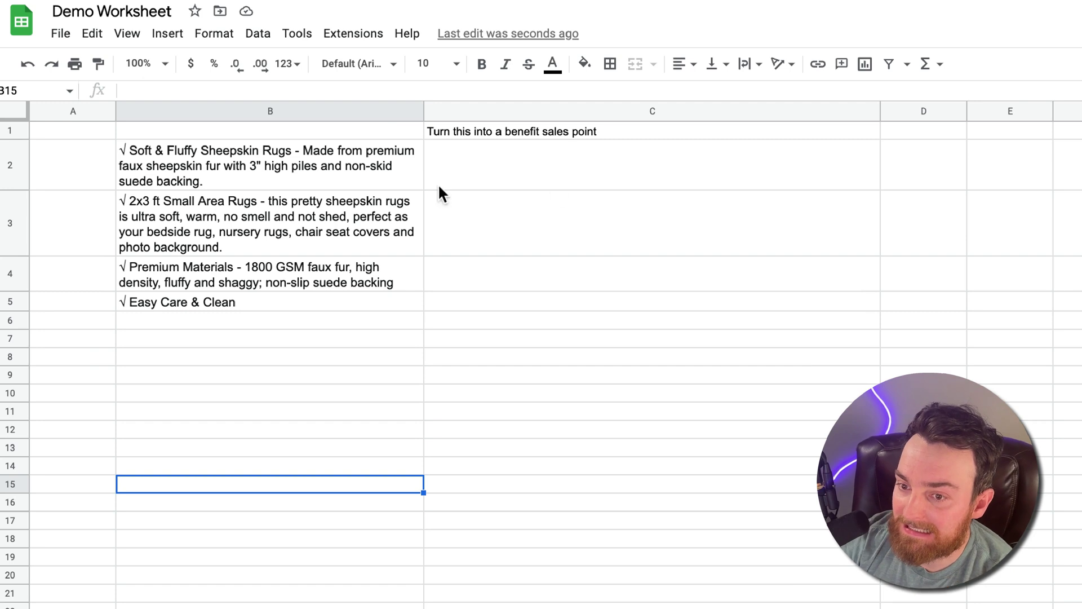
- Select B2:B5 and copy the four rug feature descriptions
{"action": "left_click_drag", "start_coordinate": [293, 161], "coordinate": [248, 303]}
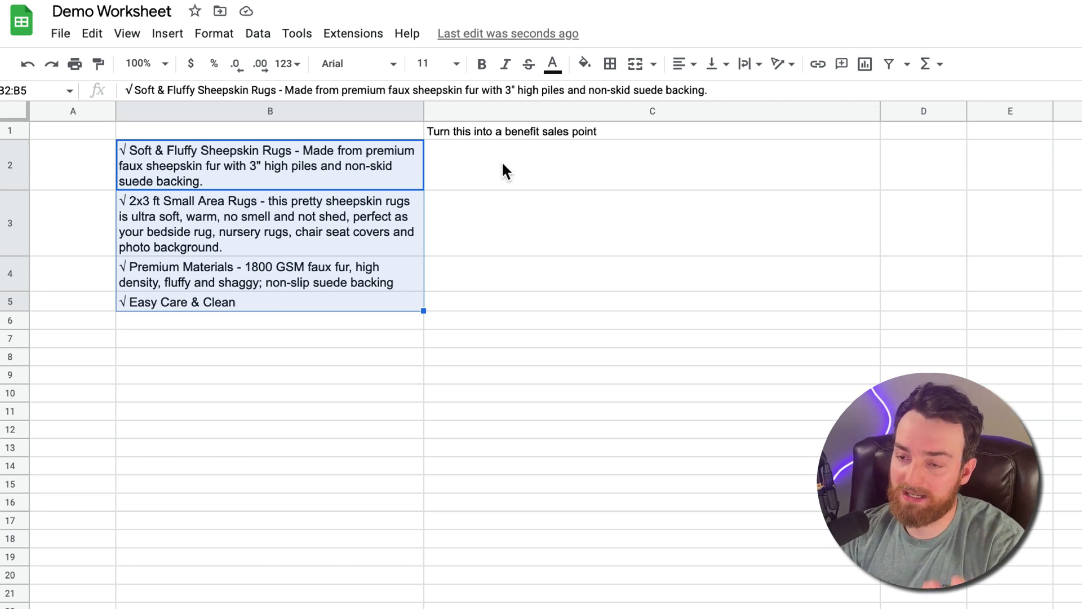
{"action": "left_click_drag", "start_coordinate": [332, 151], "coordinate": [323, 300]}
{"action": "key", "text": "ctrl+c"}
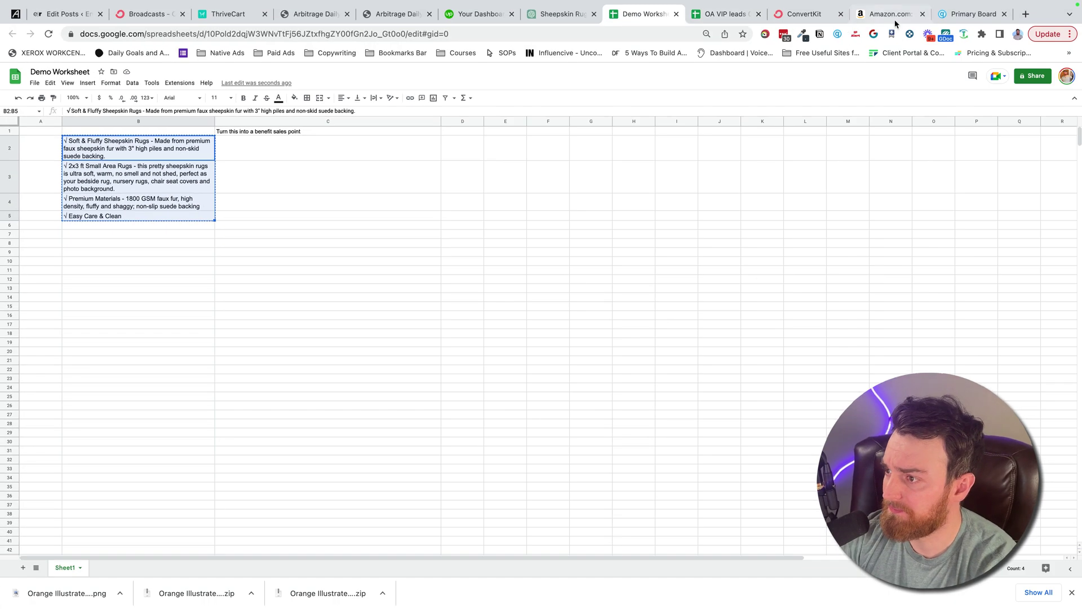
- In a new ChatGPT chat, send 'Turn these features into sales copy with benefits. Keep them in a bulleted list' plus the pasted features
{"action": "left_click", "coordinate": [561, 14]}
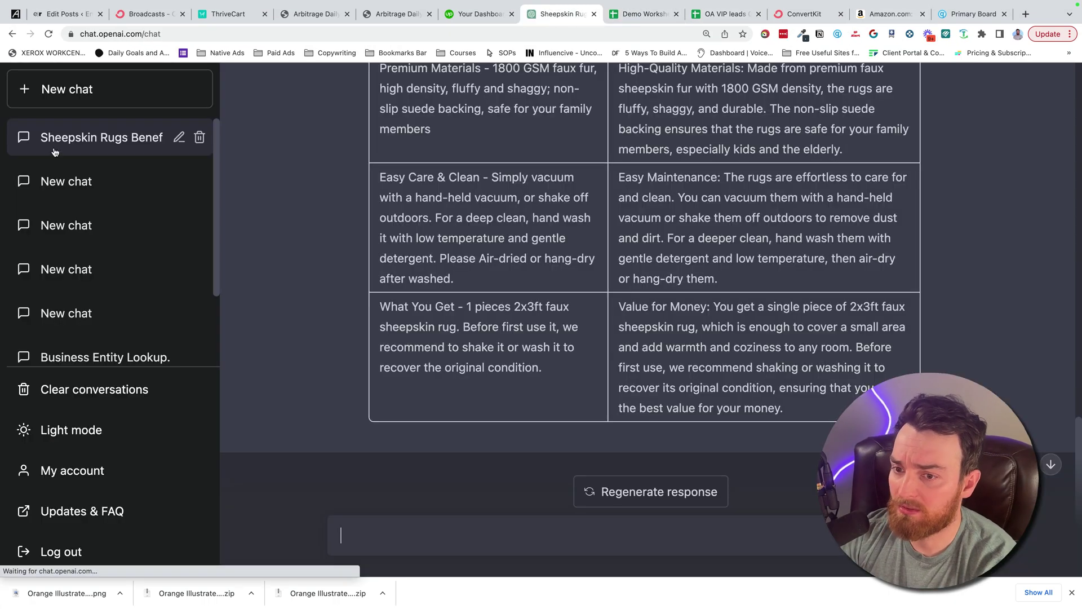
{"action": "left_click", "coordinate": [58, 100]}
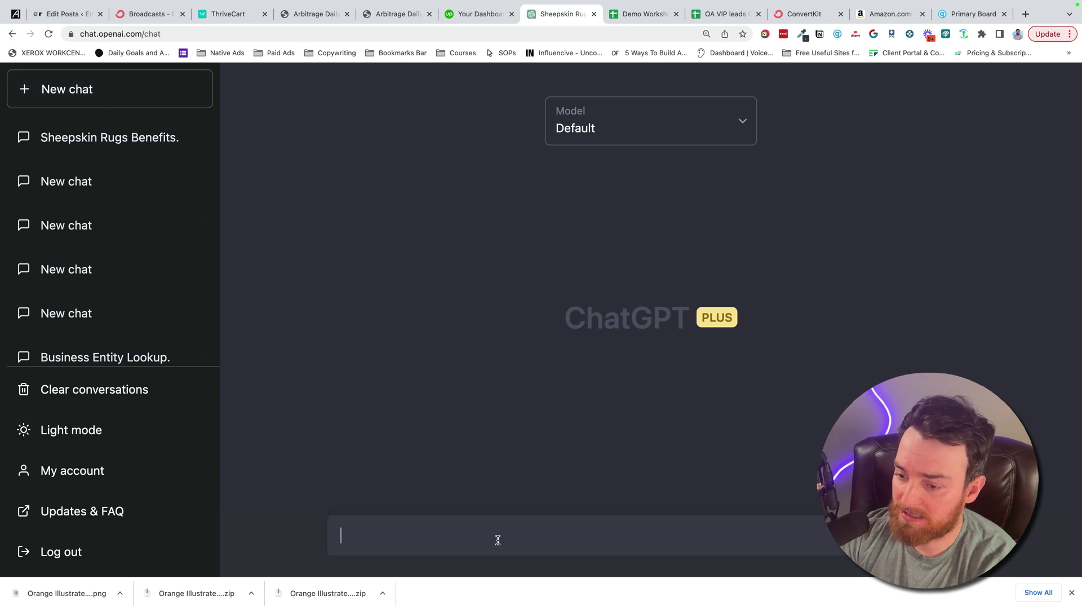
{"action": "type", "text": "Turn these fea"}
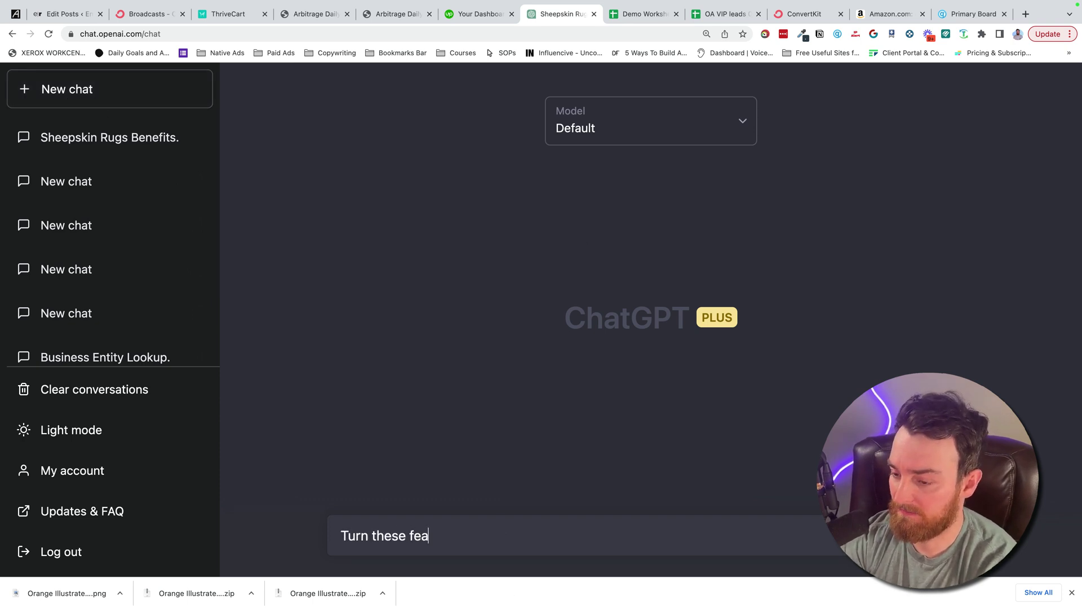
{"action": "type", "text": "tures into sal"}
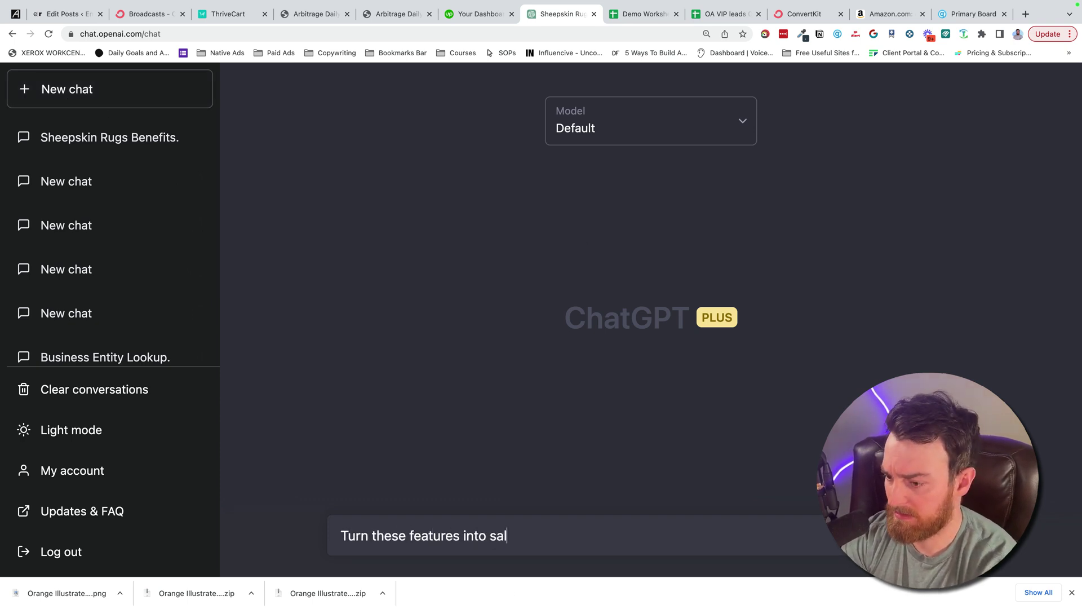
{"action": "type", "text": "es copy with benefits. Keep them in a bulle"}
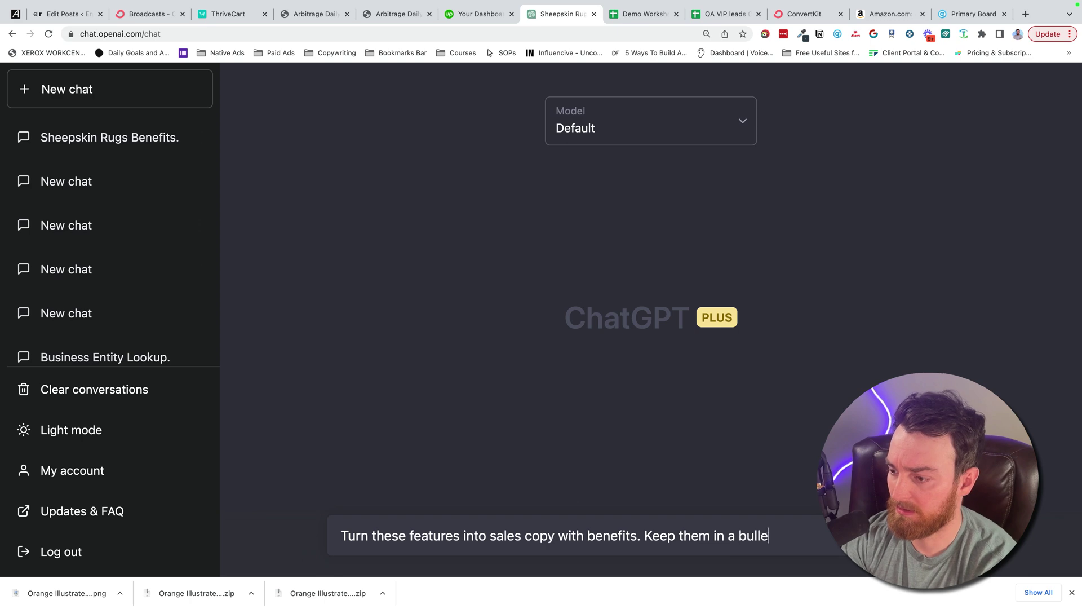
{"action": "type", "text": "ted list"}
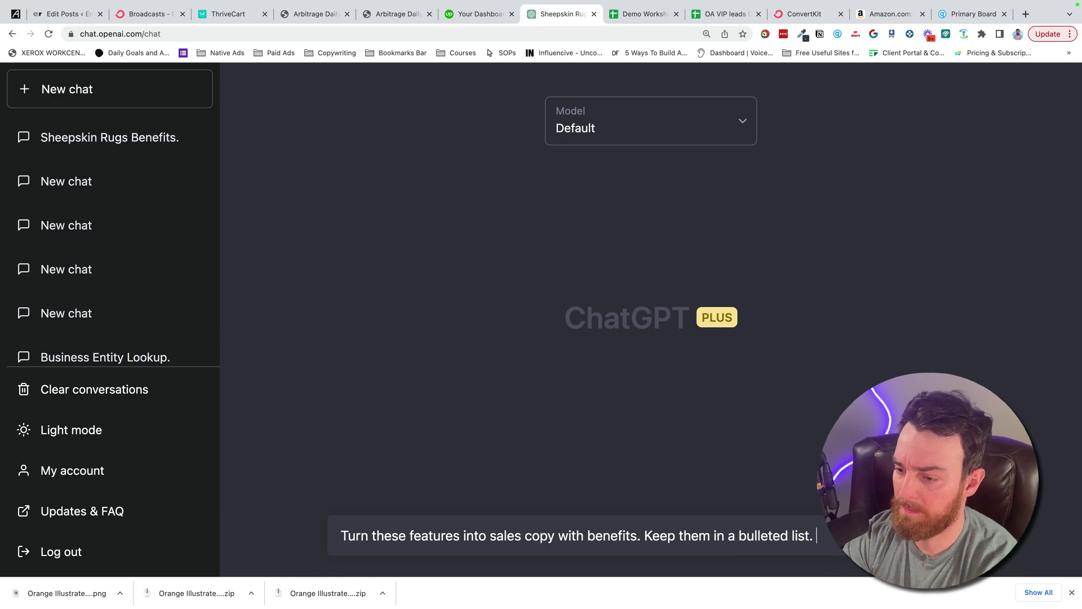
{"action": "key", "text": "super+v"}
{"action": "key", "text": "Return"}
{"action": "left_click_drag", "start_coordinate": [523, 260], "coordinate": [689, 307]}
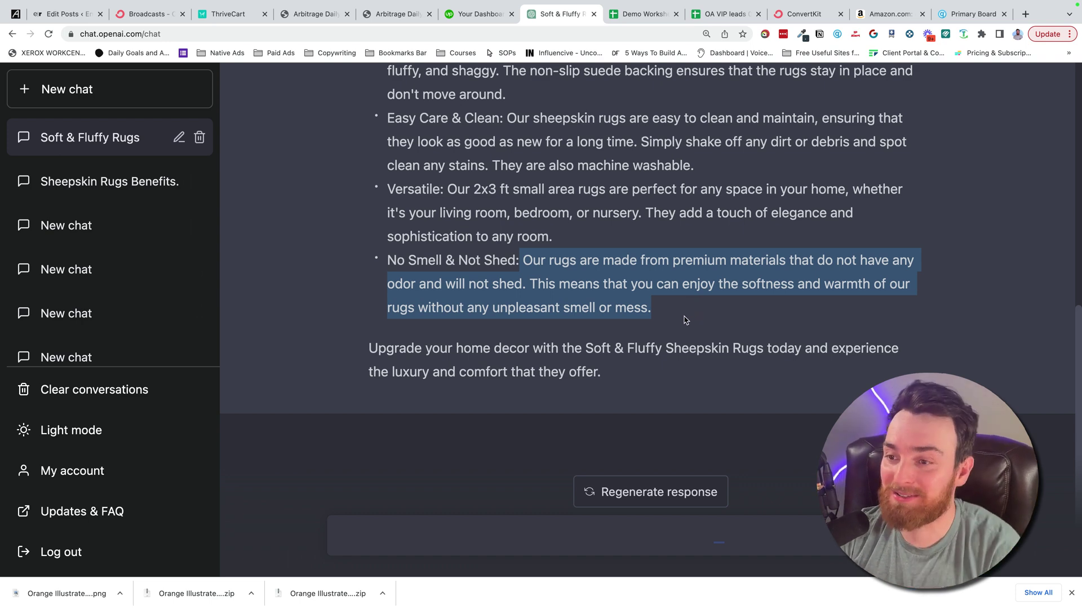
- Back in the Demo Worksheet, open C1's existing prompt for editing
{"action": "left_click", "coordinate": [639, 19]}
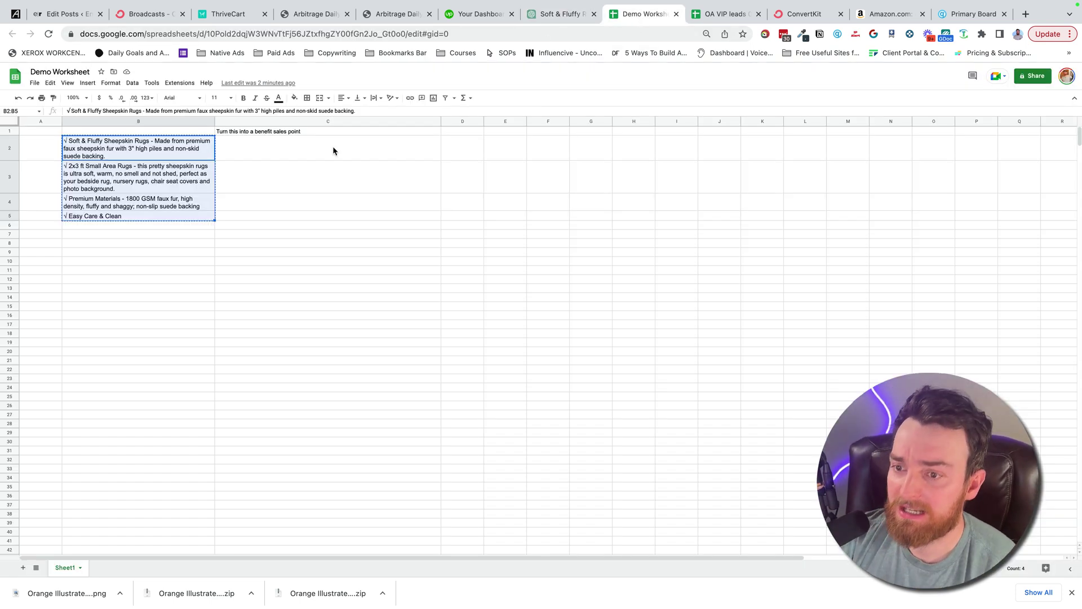
{"action": "left_click", "coordinate": [337, 218]}
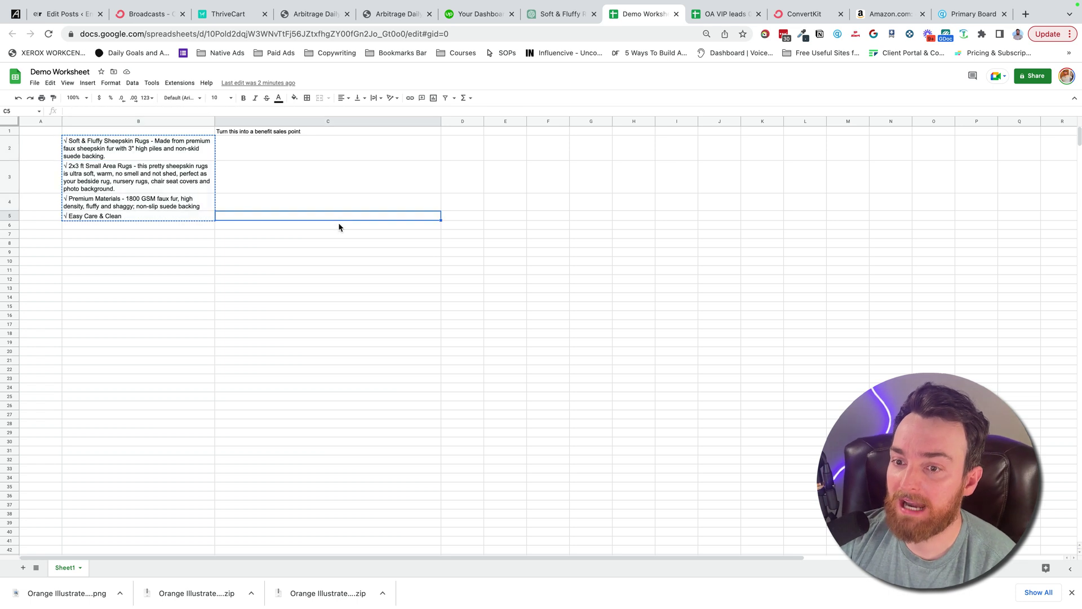
{"action": "left_click", "coordinate": [304, 158]}
{"action": "key", "text": "Down"}
{"action": "key", "text": "Down"}
{"action": "key", "text": "Down"}
{"action": "key", "text": "Down"}
{"action": "key", "text": "Down"}
{"action": "key", "text": "Down"}
{"action": "left_click", "coordinate": [261, 131]}
{"action": "double_click", "coordinate": [261, 132]}
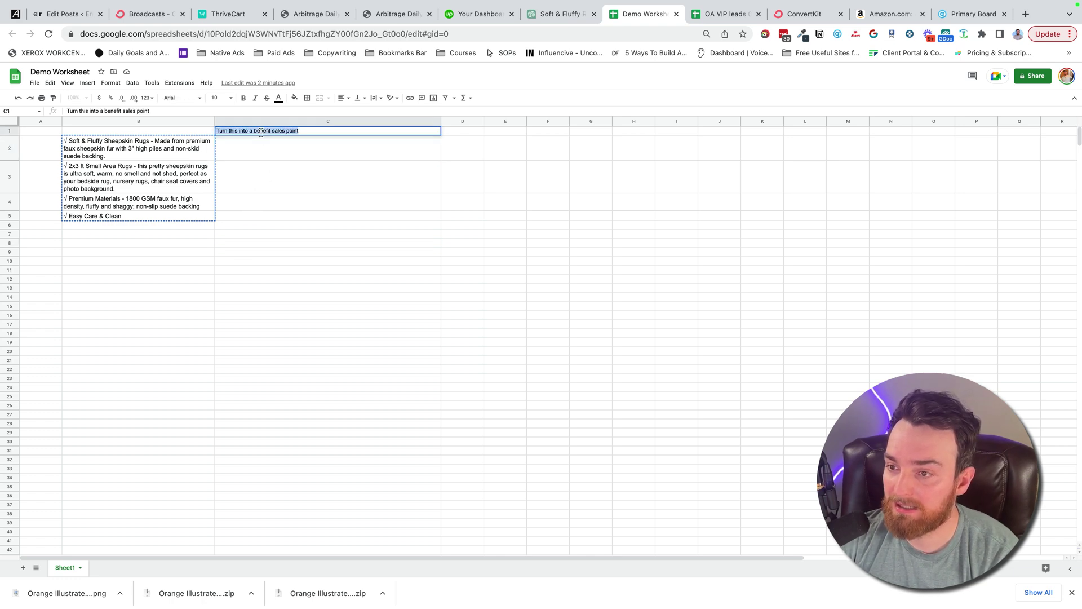
- In ChatGPT, select the prompt sentence 'Turn these features into sales copy with benefits'
{"action": "left_click", "coordinate": [544, 14]}
{"action": "scroll", "coordinate": [499, 397], "scroll_direction": "up", "scroll_amount": 10}
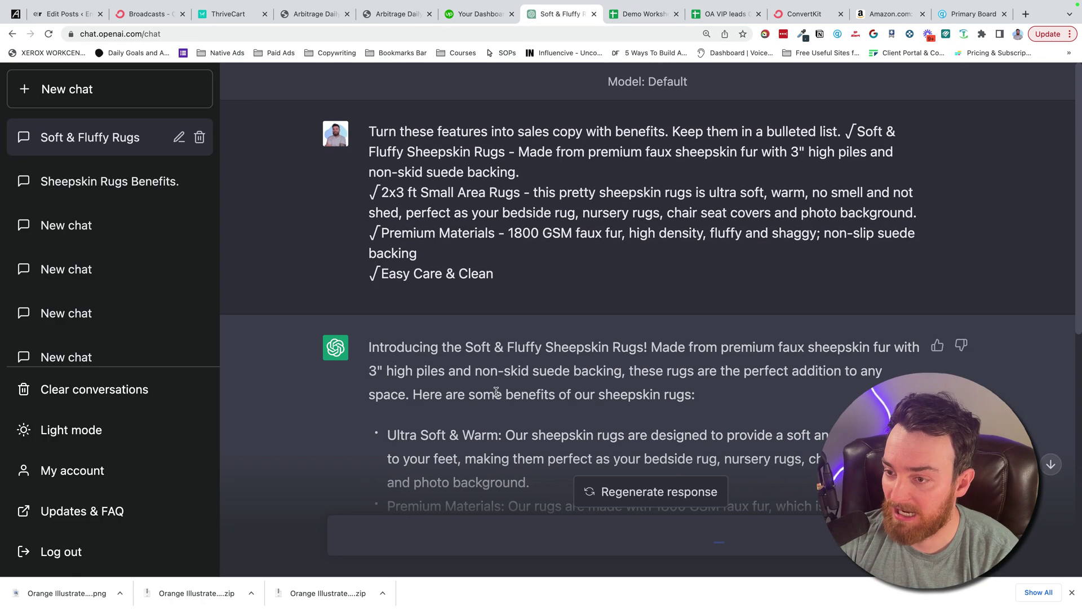
{"action": "triple_click", "coordinate": [465, 195]}
{"action": "left_click_drag", "start_coordinate": [531, 174], "coordinate": [354, 142]}
{"action": "left_click", "coordinate": [855, 126]}
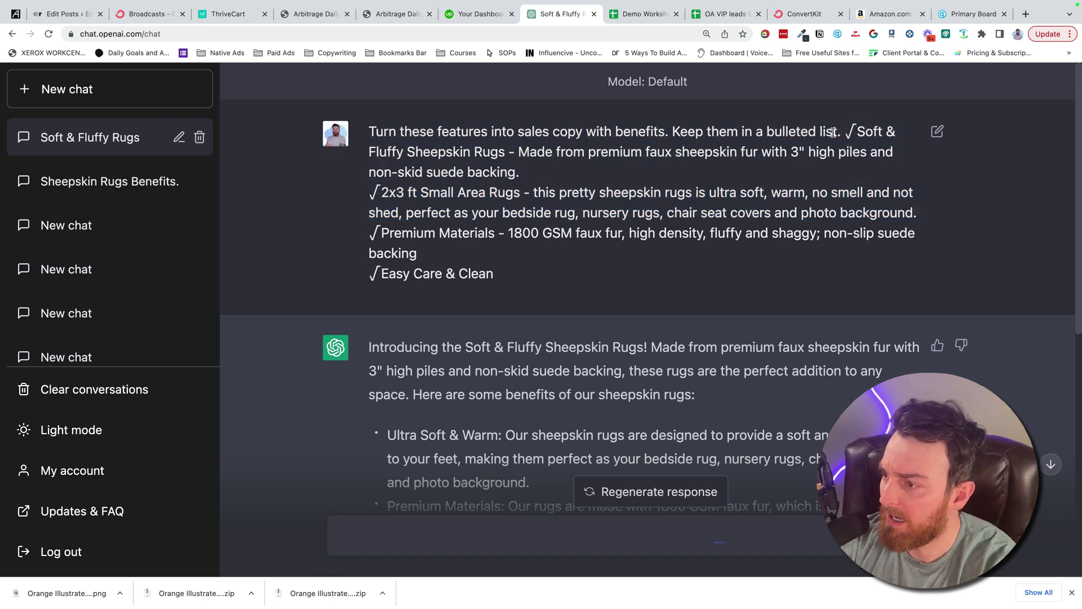
{"action": "left_click_drag", "start_coordinate": [835, 132], "coordinate": [371, 133]}
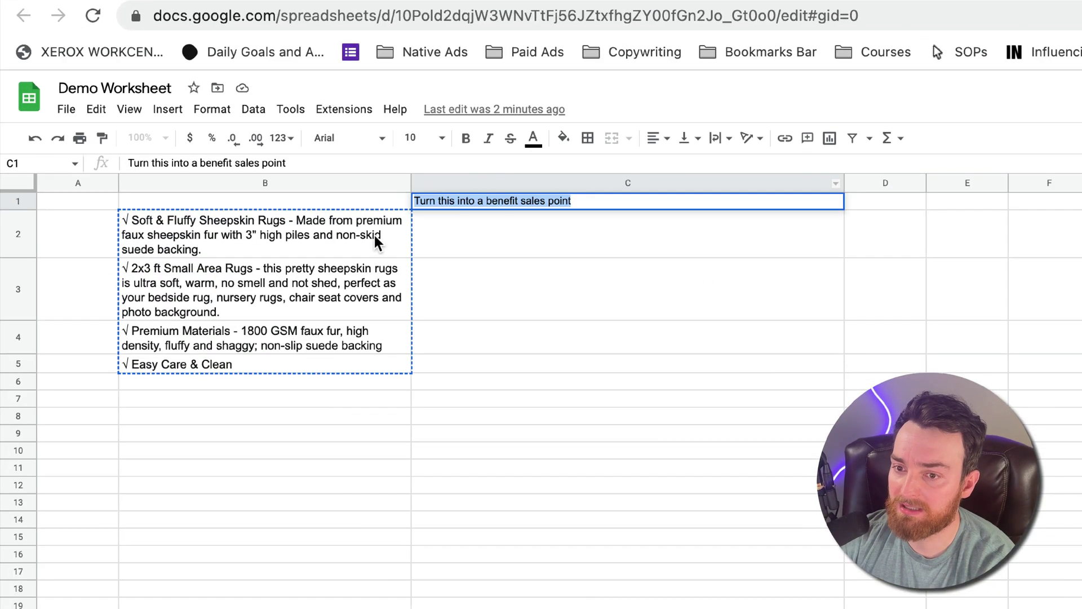
- Replace C1's old prompt text with the pasted sales-copy instruction
{"action": "left_click_drag", "start_coordinate": [367, 248], "coordinate": [355, 347]}
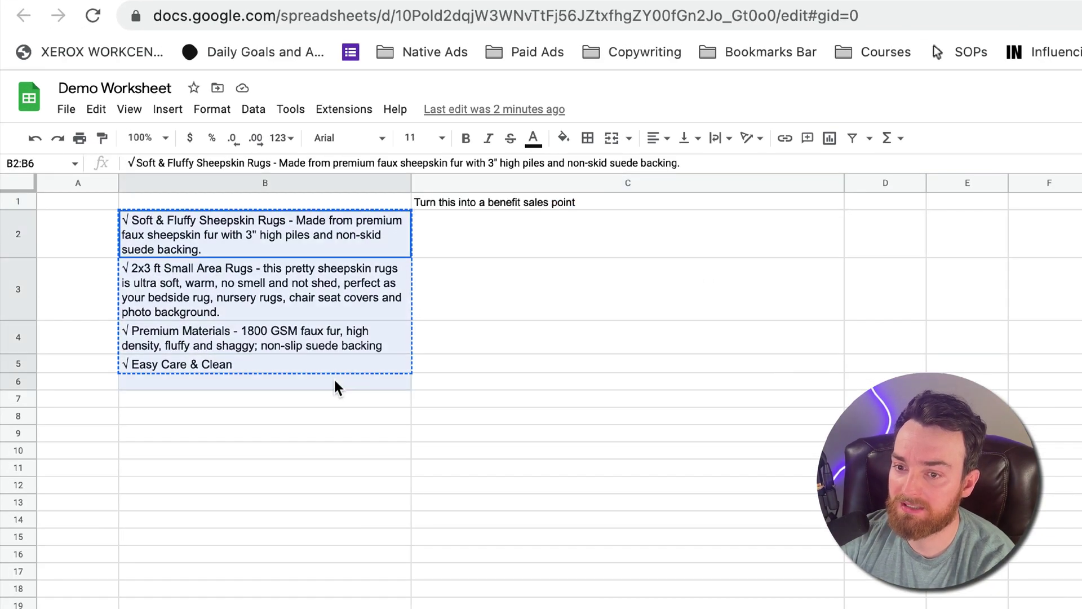
{"action": "left_click", "coordinate": [550, 450]}
{"action": "triple_click", "coordinate": [554, 200]}
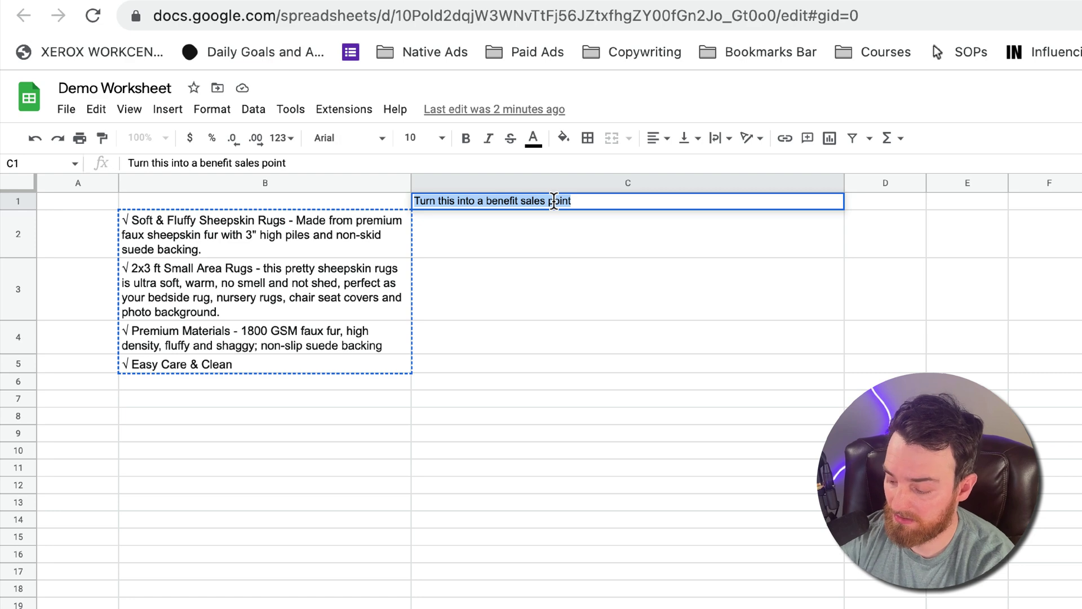
{"action": "key", "text": "BackSpace"}
{"action": "key", "text": "ctrl+v"}
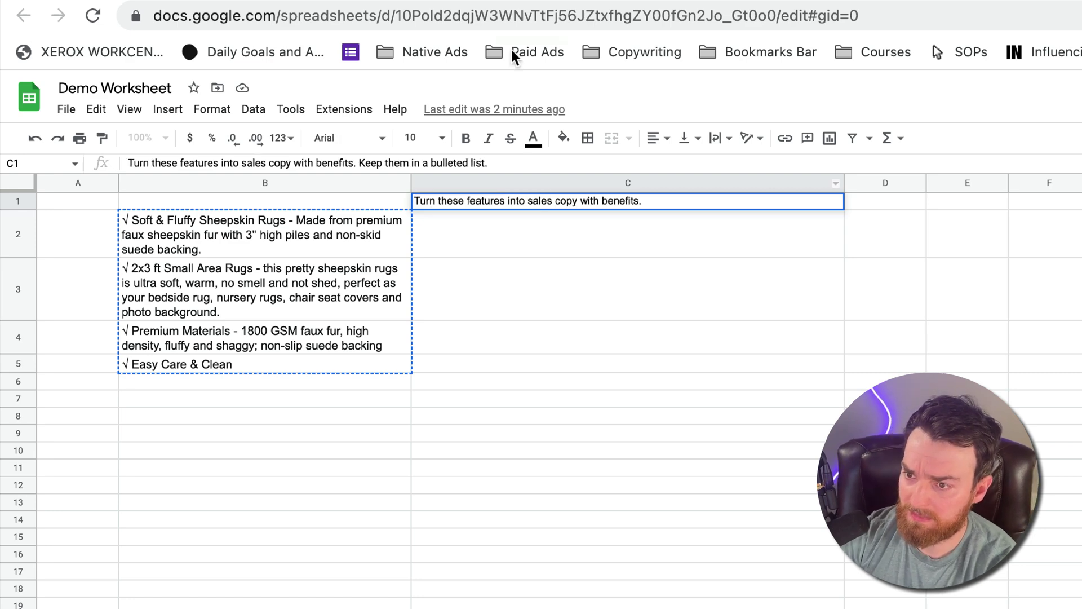
- Label B1 'Prompt' in bold with right alignment
{"action": "left_click", "coordinate": [351, 204]}
{"action": "type", "text": "Prompt"}
{"action": "key", "text": "ctrl+a"}
{"action": "left_click", "coordinate": [466, 138]}
{"action": "left_click", "coordinate": [661, 140]}
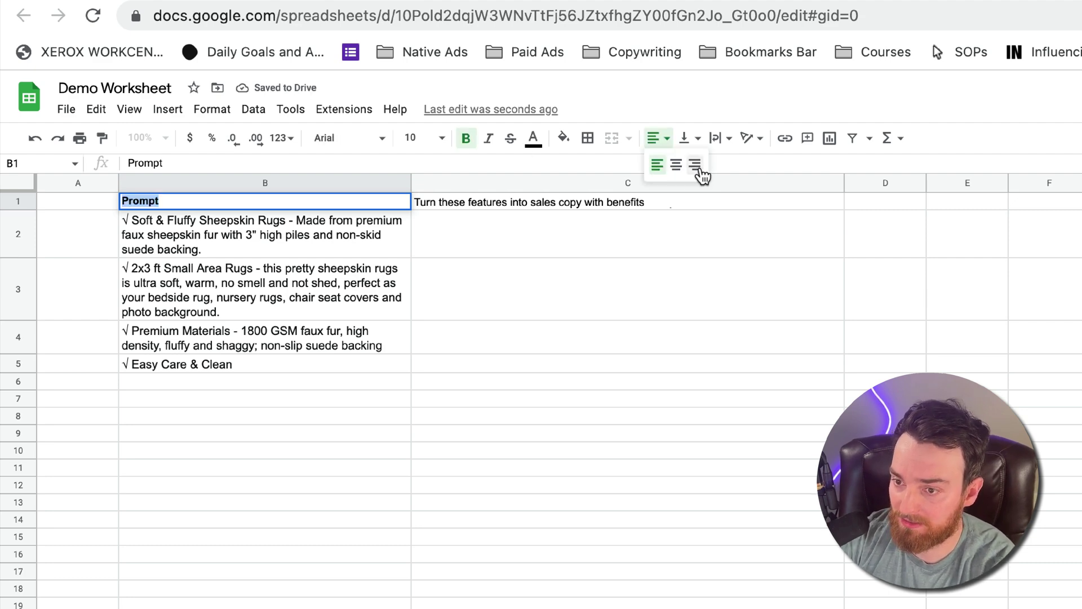
{"action": "left_click", "coordinate": [688, 165]}
{"action": "left_click", "coordinate": [665, 245]}
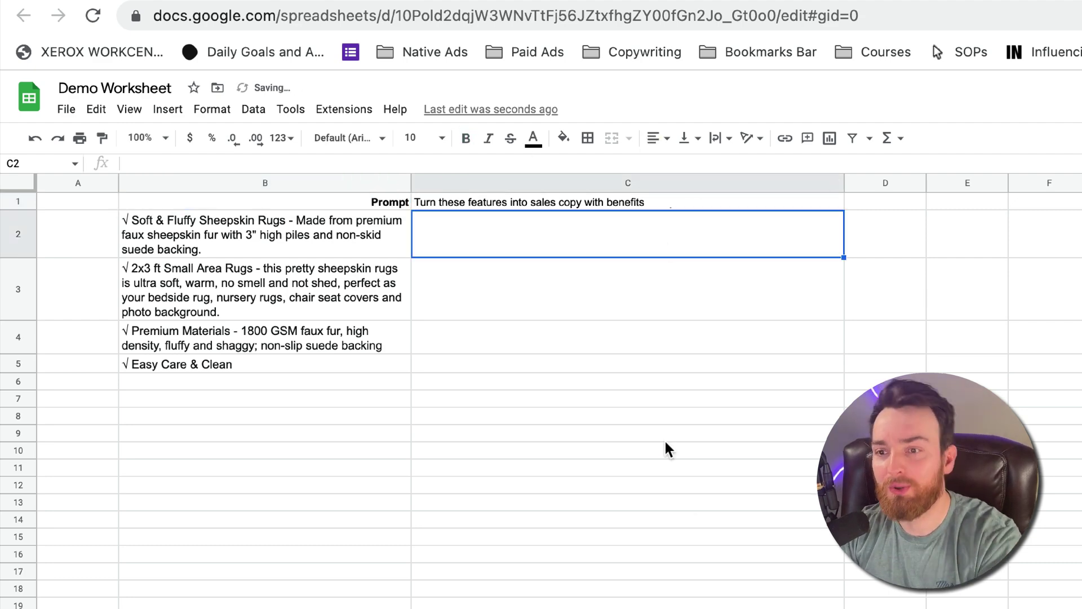
- Enter =gpt(B2,C1) in C2 to generate sales copy for the first rug feature
{"action": "double_click", "coordinate": [668, 248]}
{"action": "type", "text": "="}
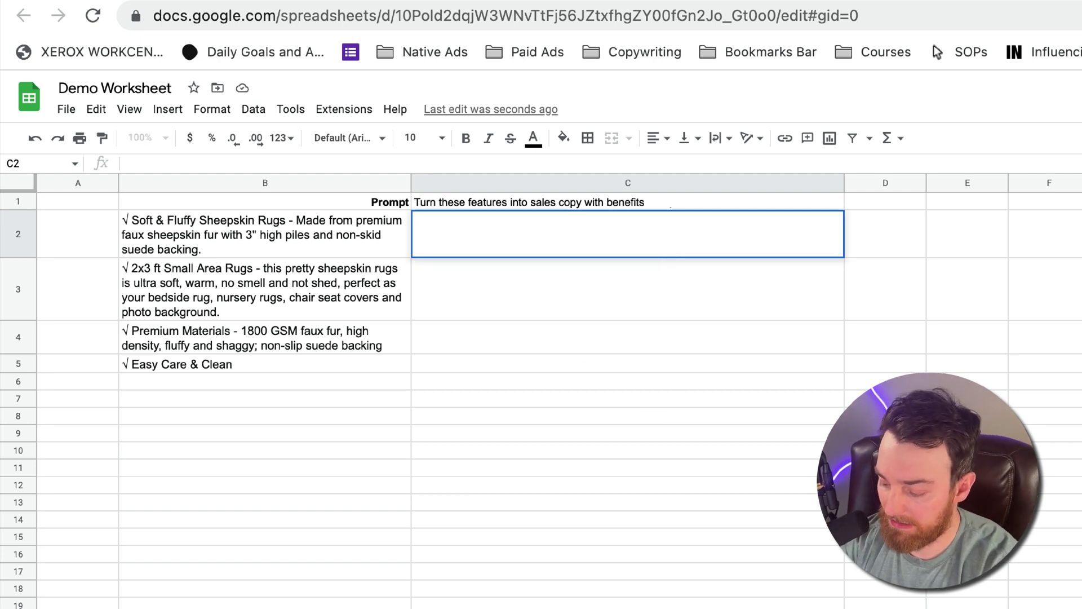
{"action": "type", "text": "gpt("}
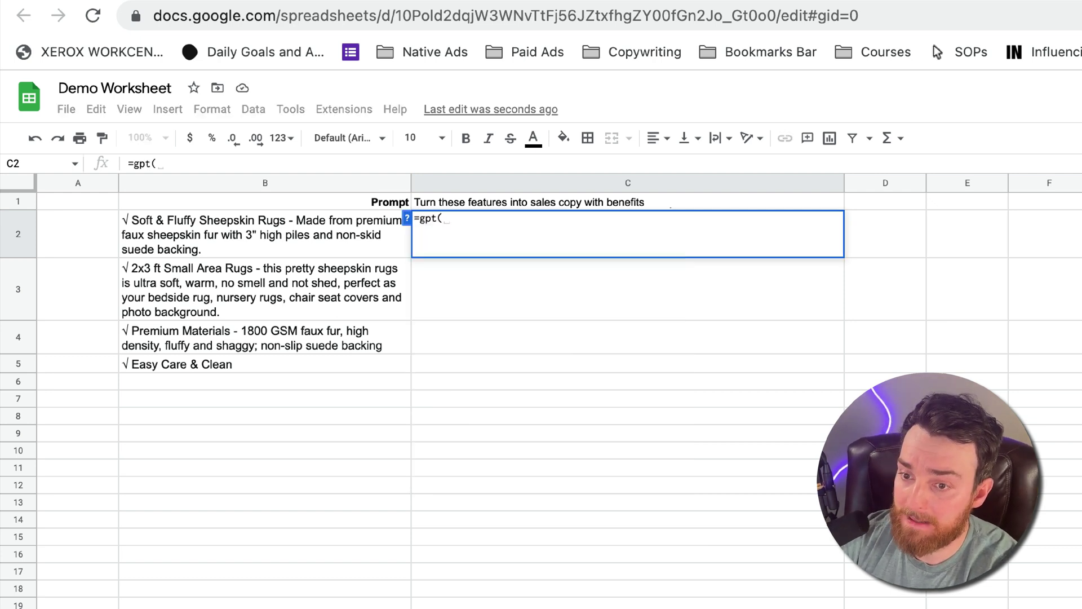
{"action": "left_click", "coordinate": [337, 242]}
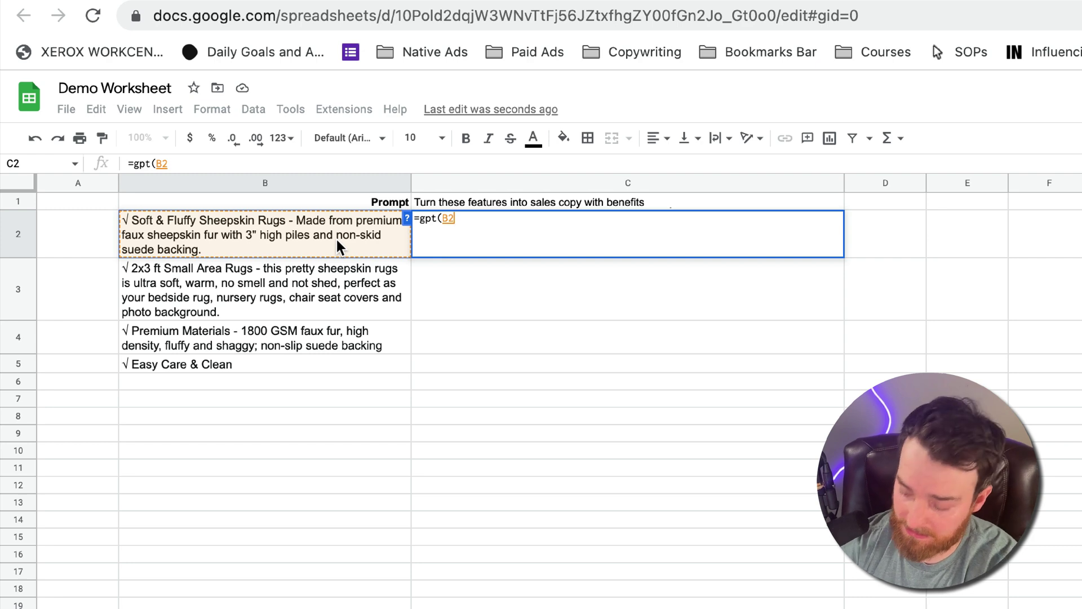
{"action": "type", "text": ","}
{"action": "left_click", "coordinate": [486, 204]}
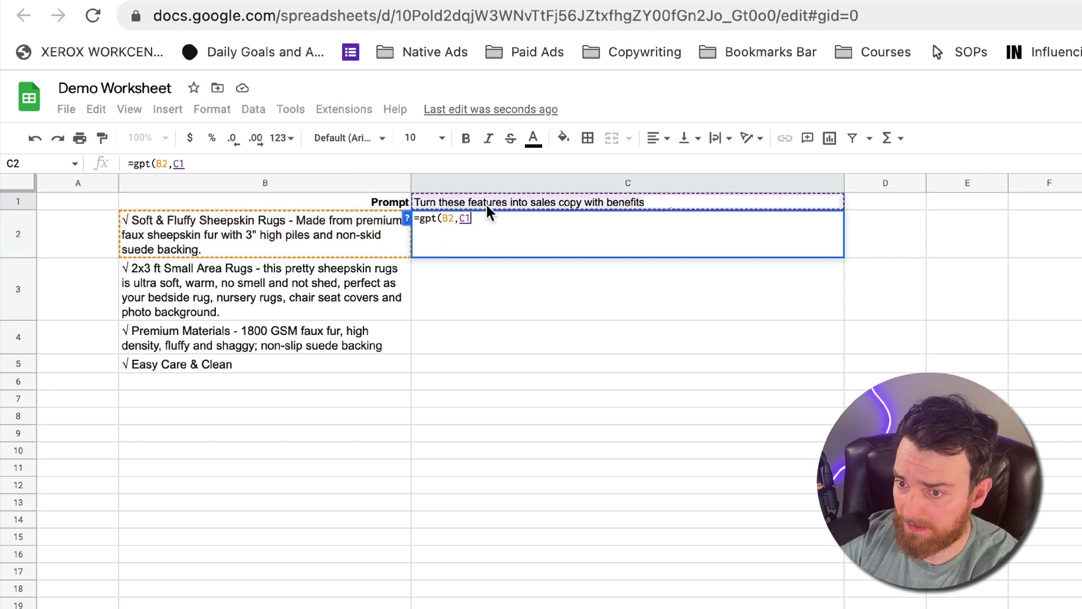
{"action": "type", "text": ")"}
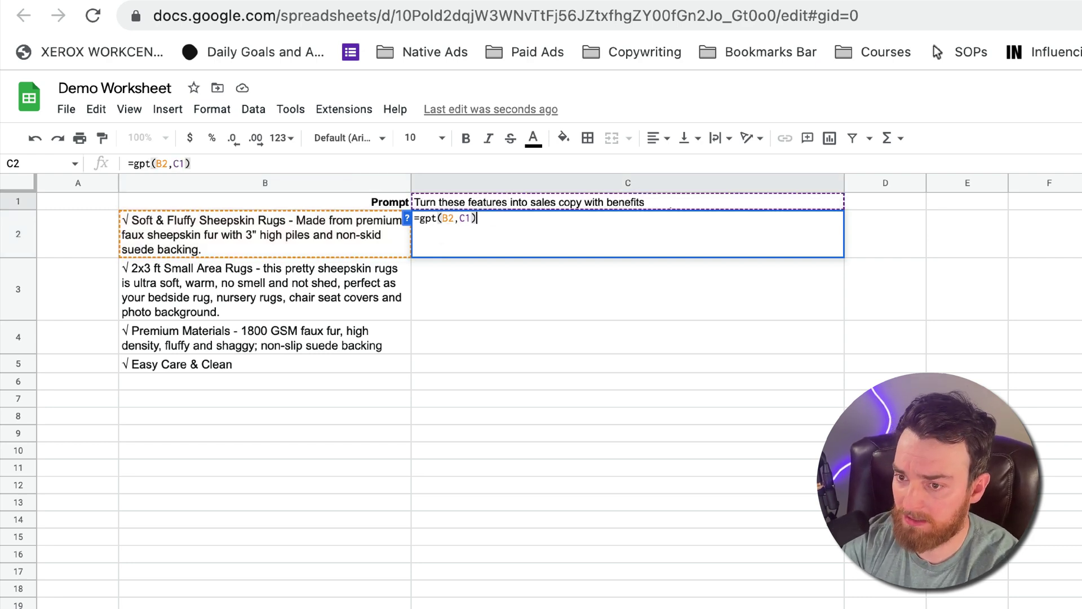
{"action": "key", "text": "Return"}
{"action": "mouse_move", "coordinate": [535, 228]}
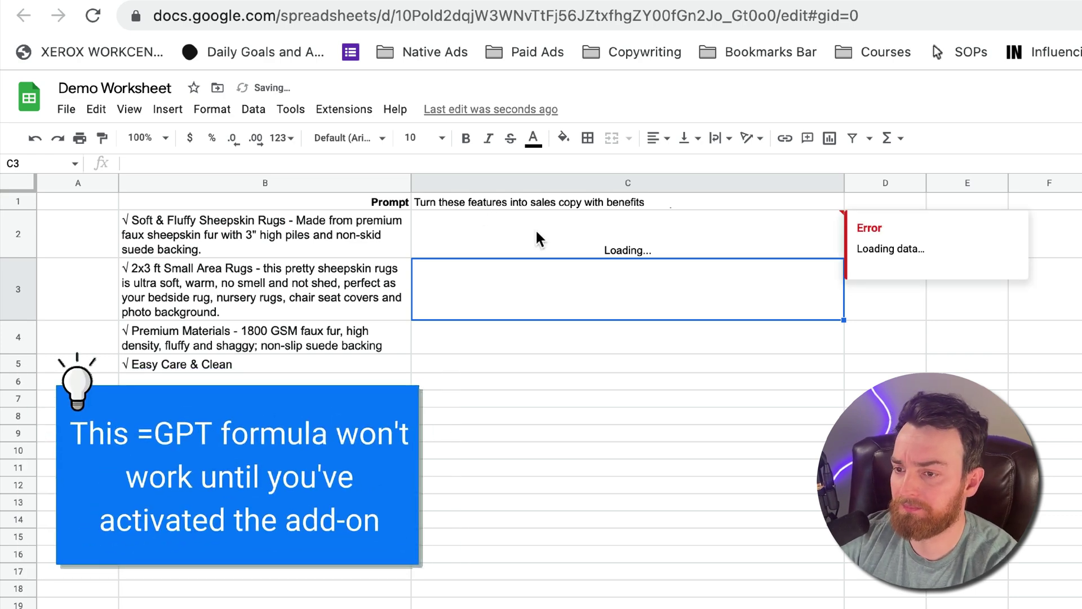
{"action": "mouse_move", "coordinate": [766, 228]}
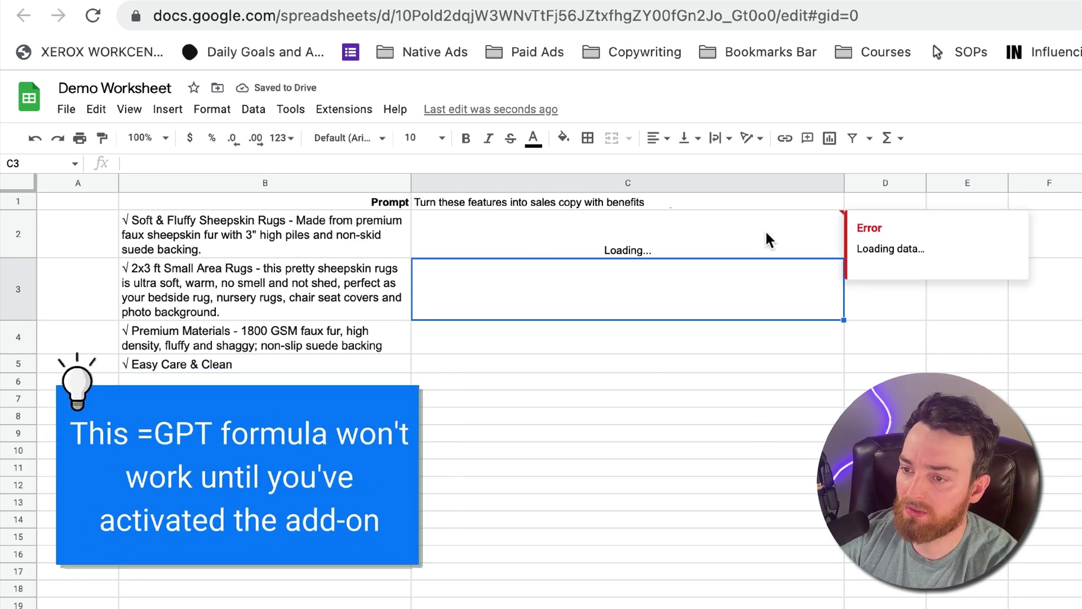
{"action": "left_click", "coordinate": [618, 265]}
- Append 'Keep in under 3 sentences.' to the C1 prompt and regenerate C2's copy
{"action": "double_click", "coordinate": [702, 203]}
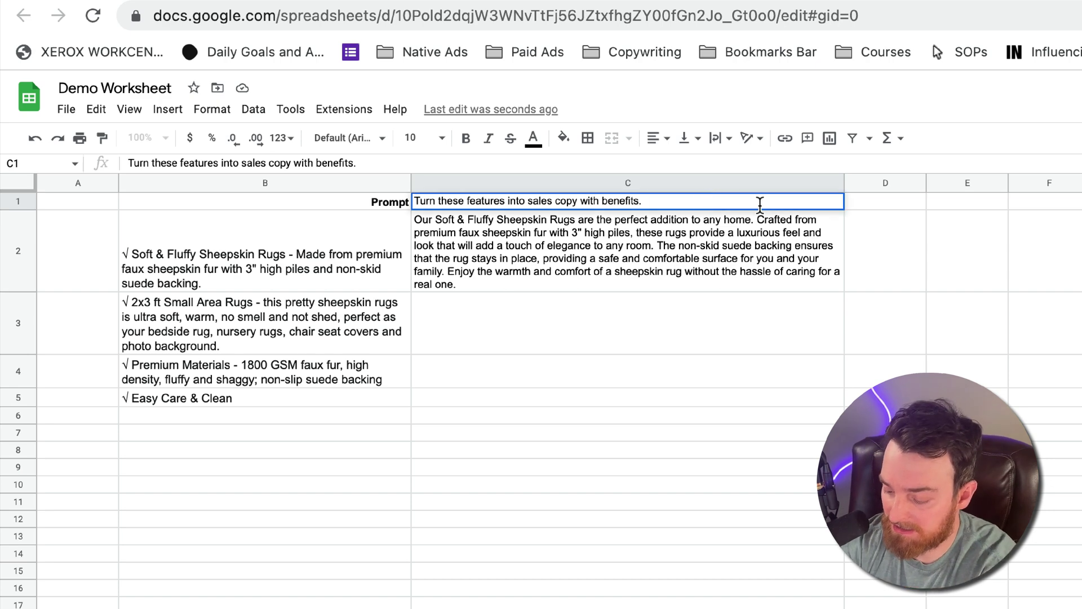
{"action": "type", "text": "Keep i"}
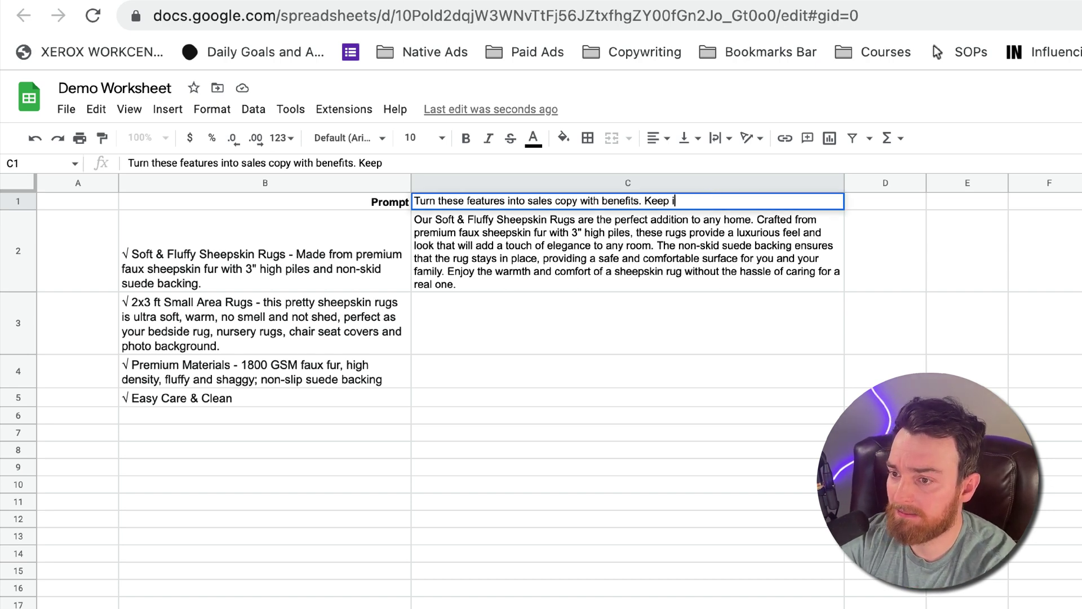
{"action": "type", "text": "n under 3 sentences."}
{"action": "key", "text": "Return"}
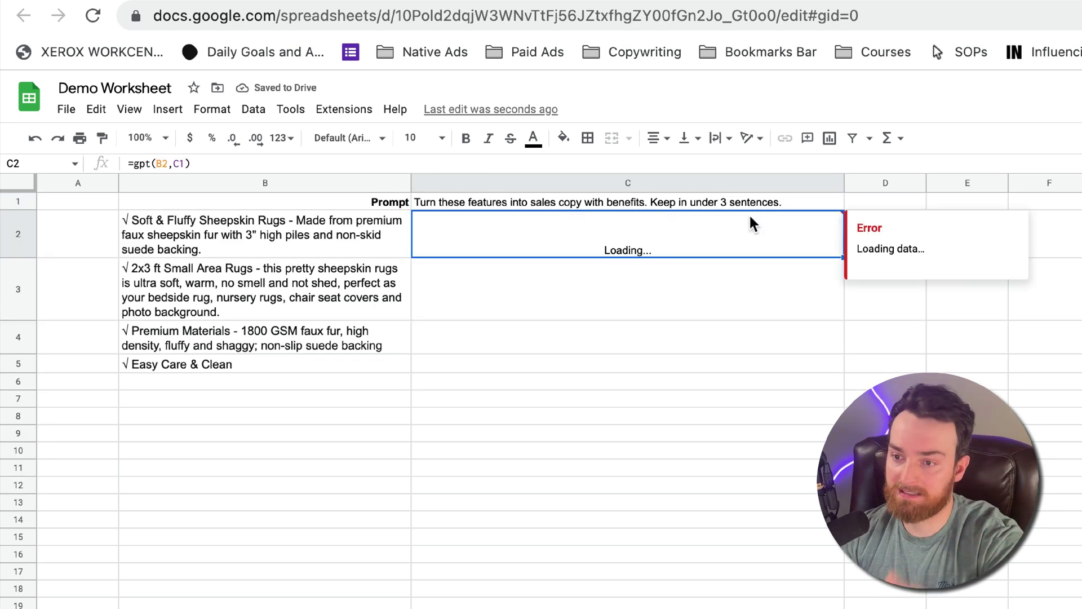
{"action": "key", "text": "Return"}
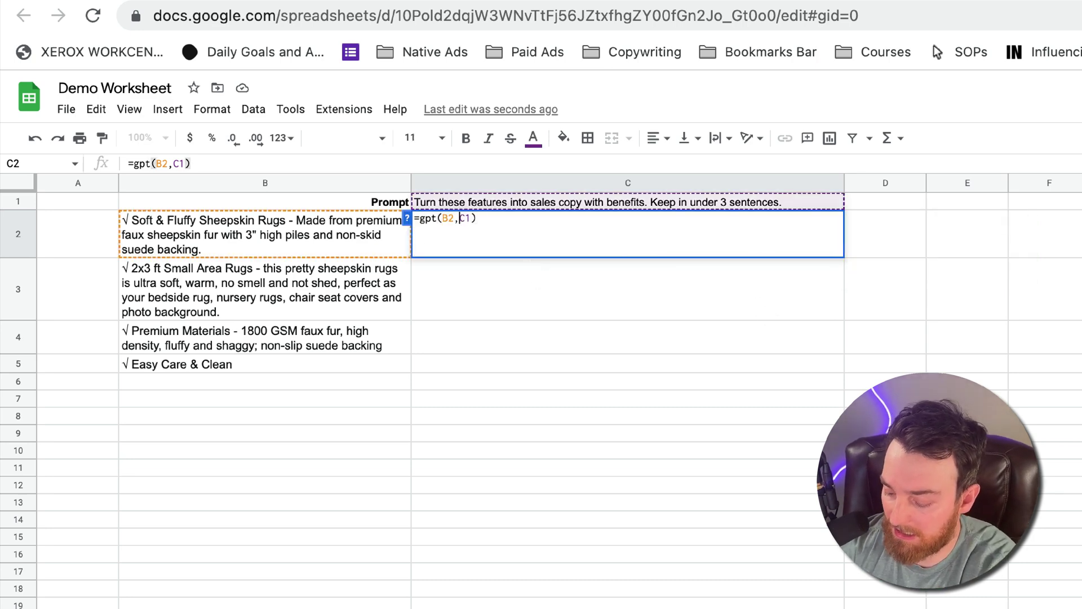
{"action": "key", "text": "Return"}
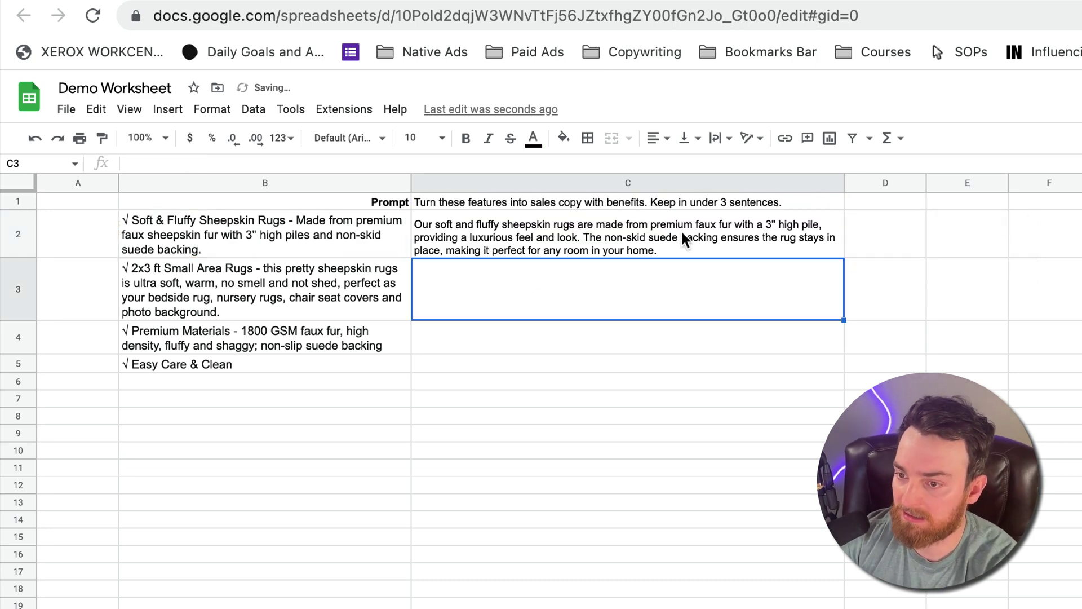
- Lock the prompt reference as $C$1 in C2's formula and fill it down to C5
{"action": "left_click", "coordinate": [680, 228]}
{"action": "double_click", "coordinate": [510, 219]}
{"action": "key", "text": "F4"}
{"action": "key", "text": "Return"}
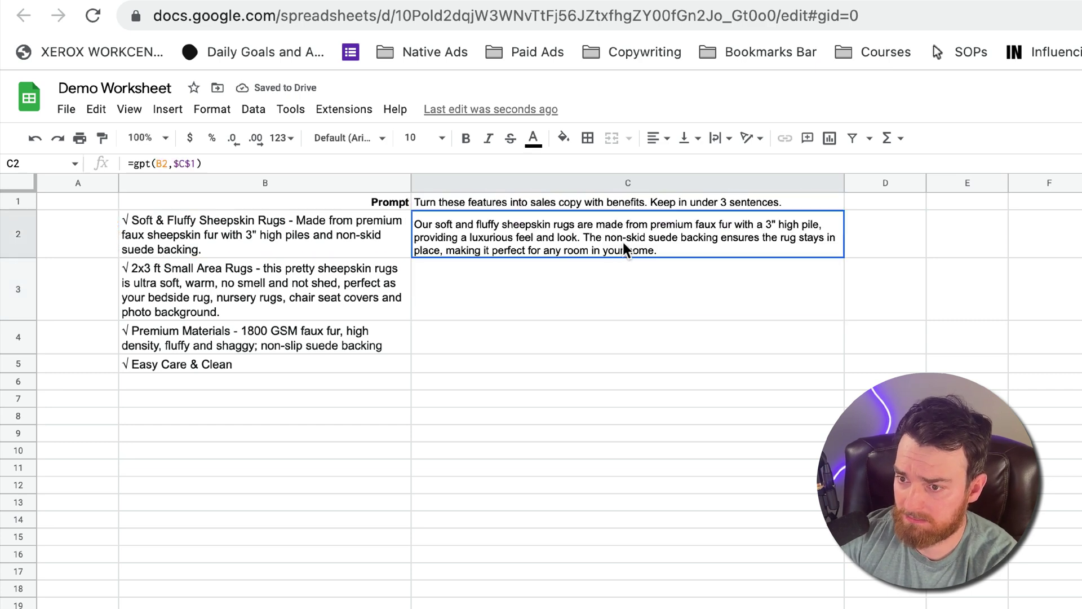
{"action": "left_click_drag", "start_coordinate": [844, 257], "coordinate": [840, 366]}
{"action": "left_click", "coordinate": [775, 418]}
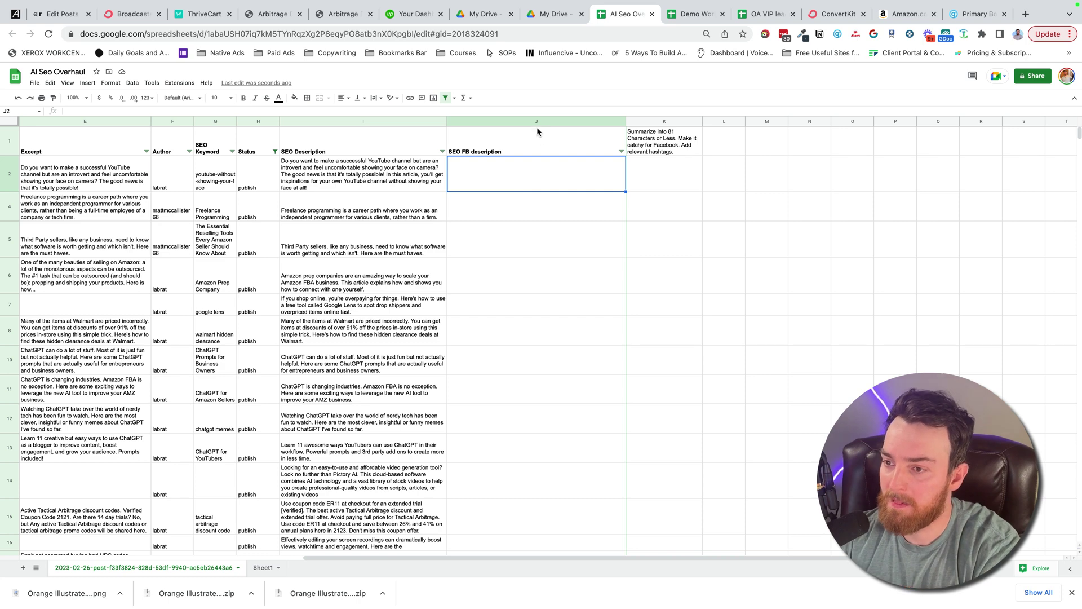
- Select J2 in the SEO FB description column and scroll over to the K1 Facebook prompt
{"action": "left_click", "coordinate": [537, 123]}
{"action": "left_click", "coordinate": [501, 191]}
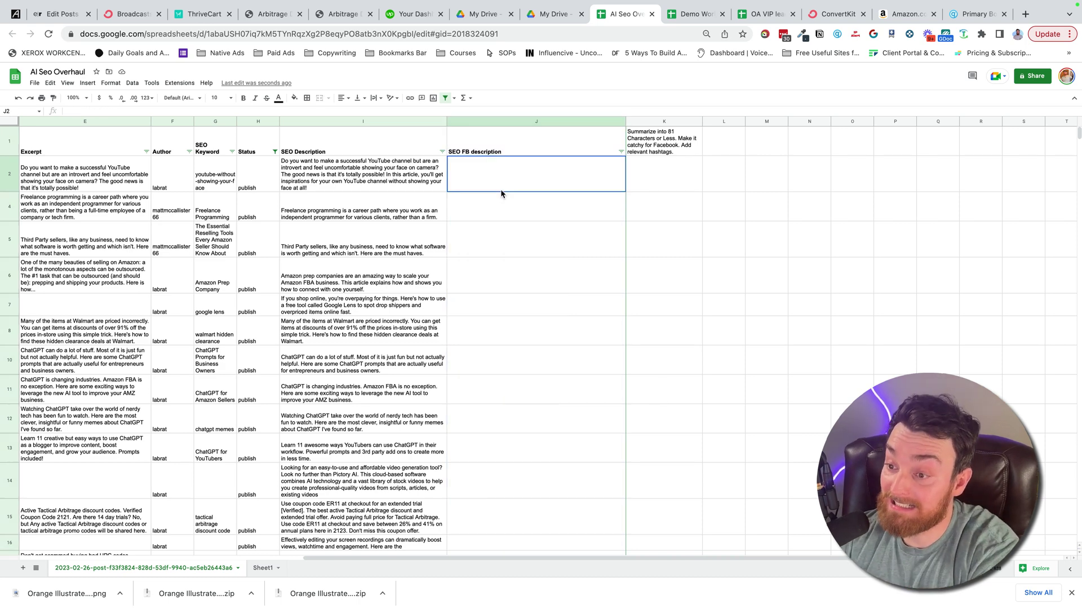
{"action": "double_click", "coordinate": [501, 191]}
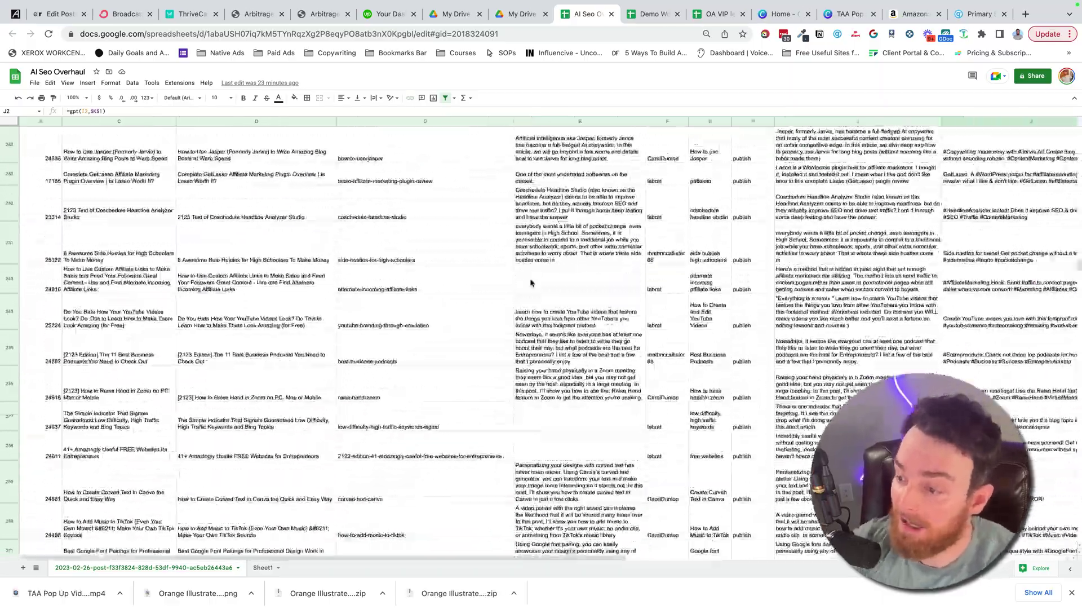
{"action": "scroll", "coordinate": [531, 283], "scroll_direction": "down", "scroll_amount": 20}
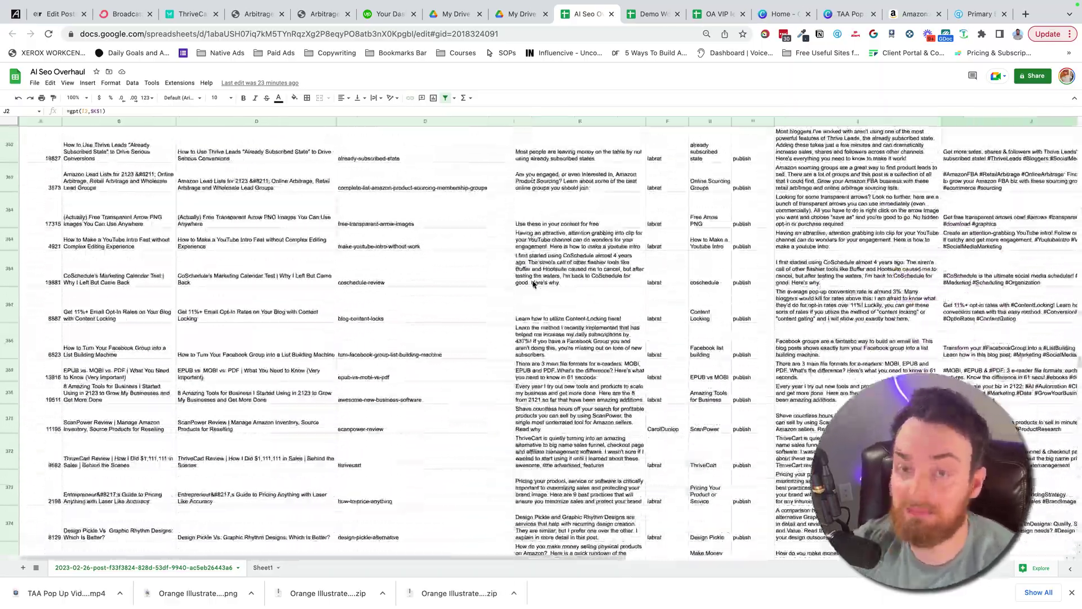
{"action": "scroll", "coordinate": [573, 273], "scroll_direction": "up", "scroll_amount": 20}
{"action": "scroll", "coordinate": [573, 274], "scroll_direction": "up", "scroll_amount": 20}
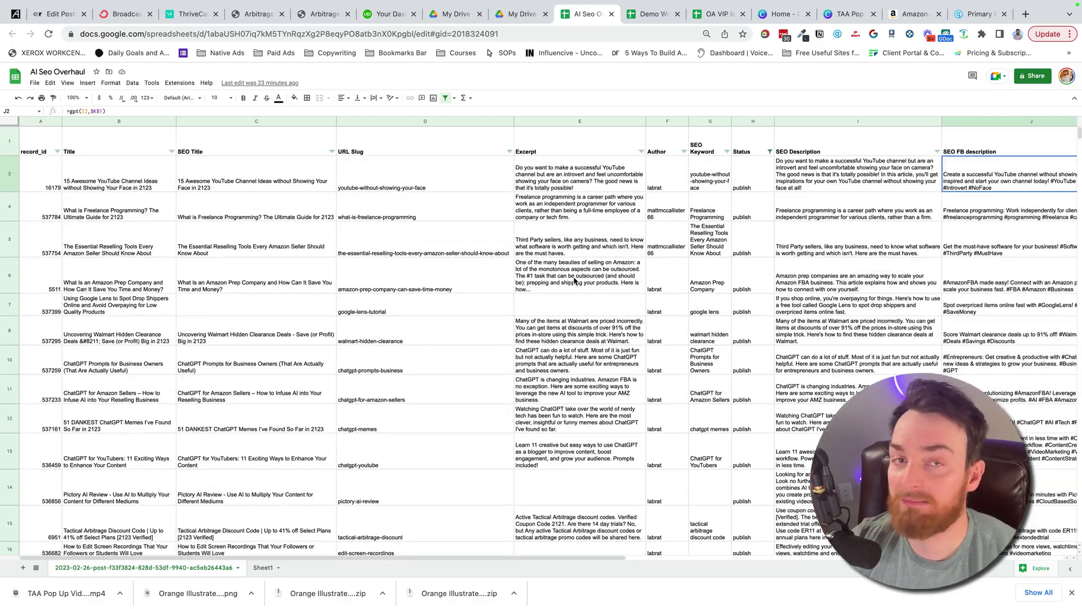
{"action": "mouse_move", "coordinate": [839, 3]}
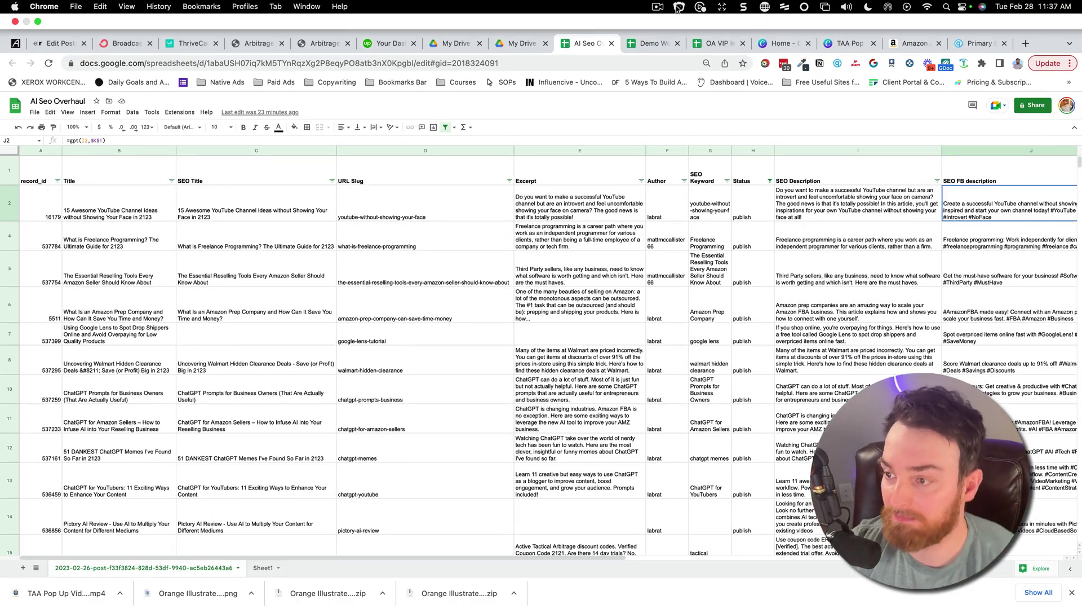
{"action": "scroll", "coordinate": [539, 175], "scroll_direction": "right", "scroll_amount": 10}
- Edit the K1 prompt so the hashtags go 'at the end'
{"action": "left_click", "coordinate": [668, 144]}
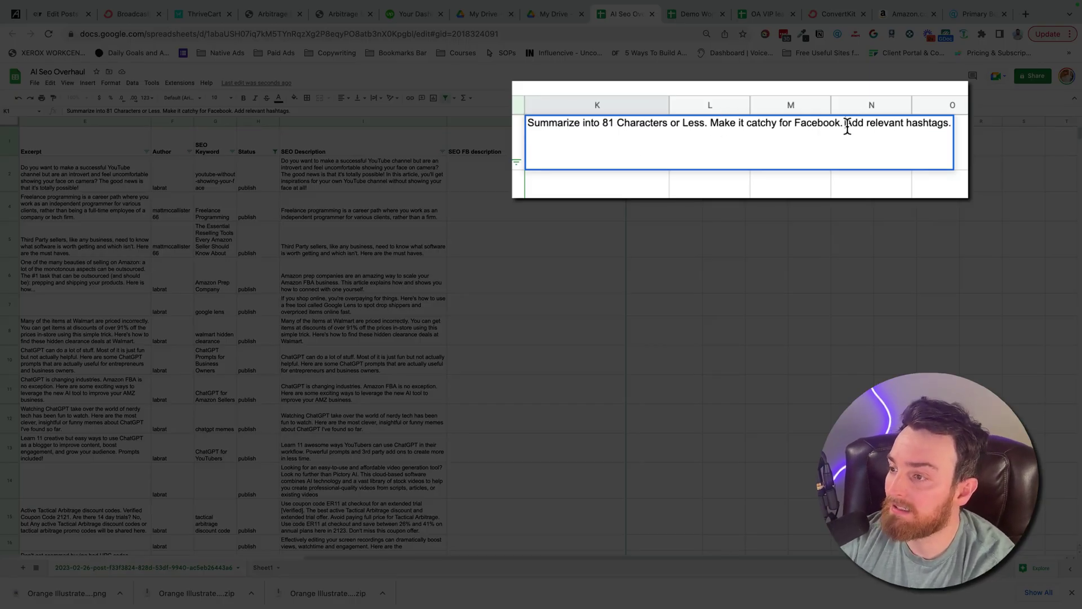
{"action": "left_click_drag", "start_coordinate": [846, 123], "coordinate": [952, 123]}
{"action": "key", "text": "Right"}
{"action": "key", "text": "BackSpace"}
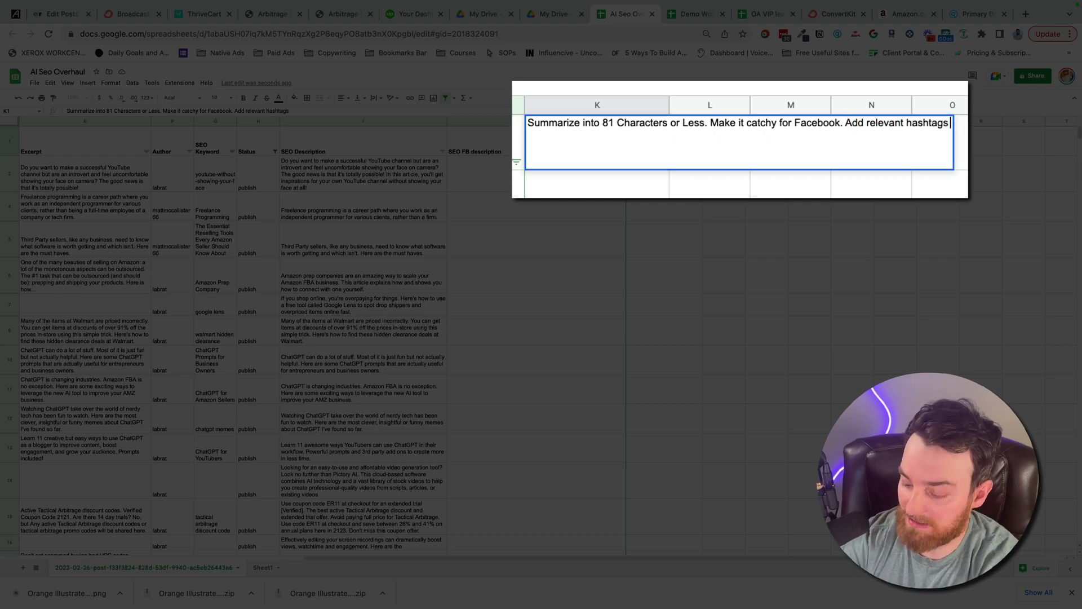
{"action": "type", "text": "at the end."}
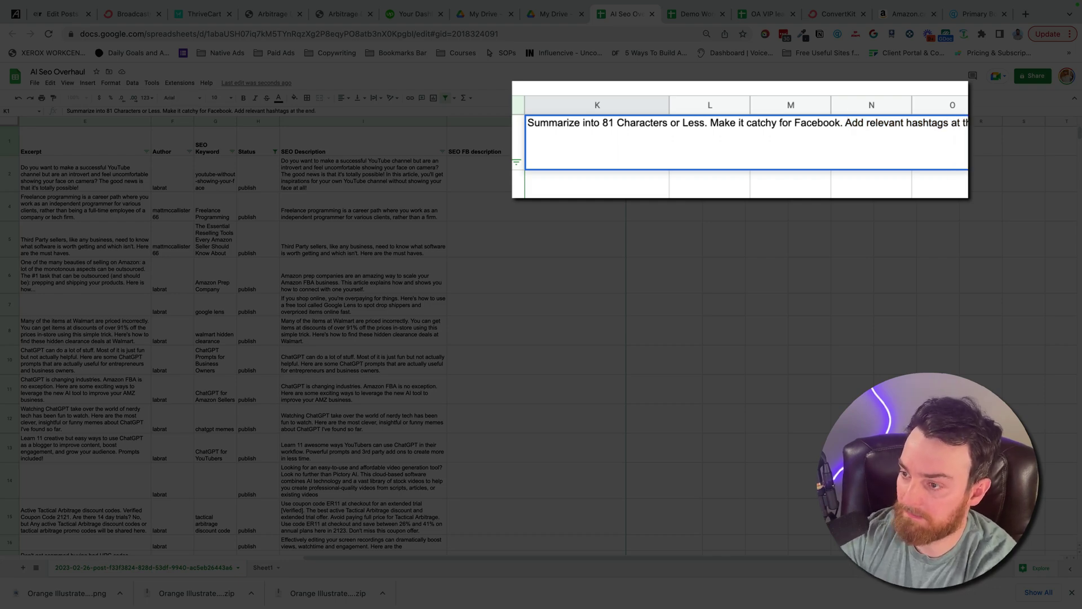
{"action": "key", "text": "Return"}
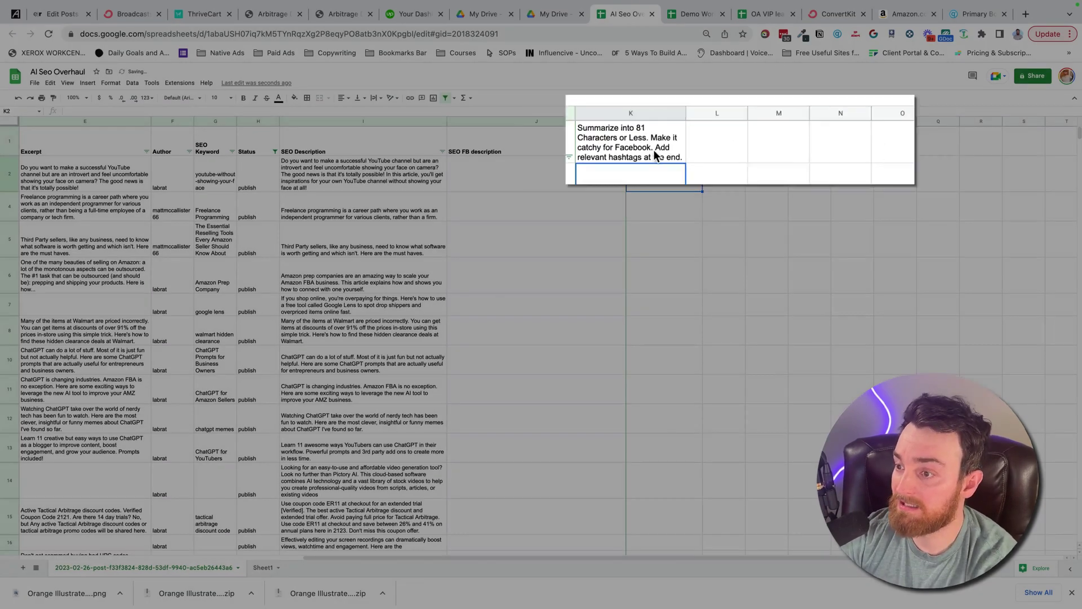
{"action": "left_click", "coordinate": [682, 150]}
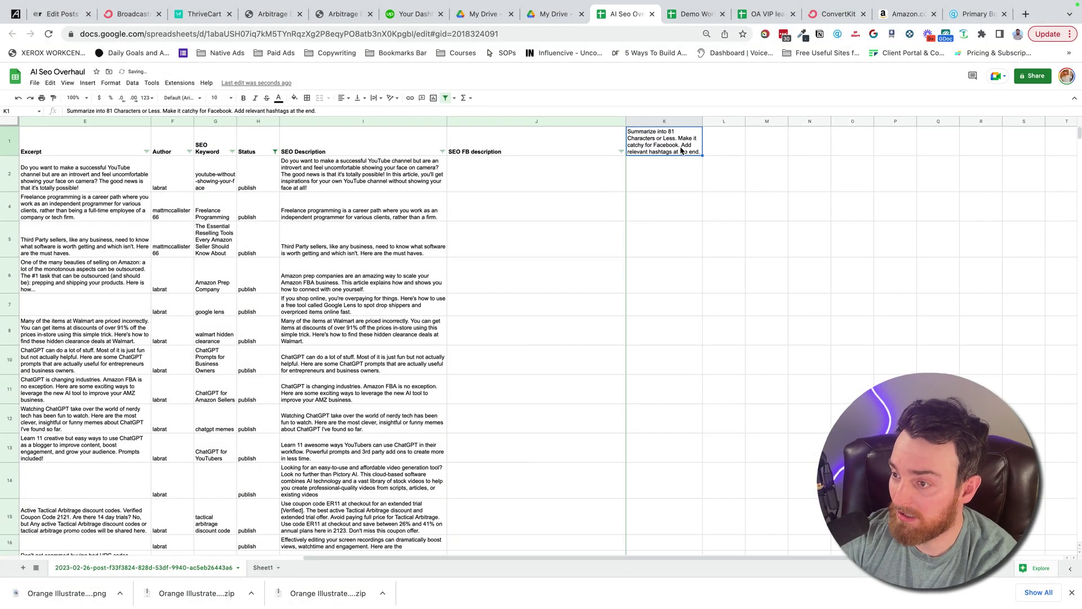
{"action": "scroll", "coordinate": [285, 194], "scroll_direction": "right", "scroll_amount": 3}
- Enter =gpt(I2,$K$1) in J2 for the first Facebook description
{"action": "left_click", "coordinate": [366, 187]}
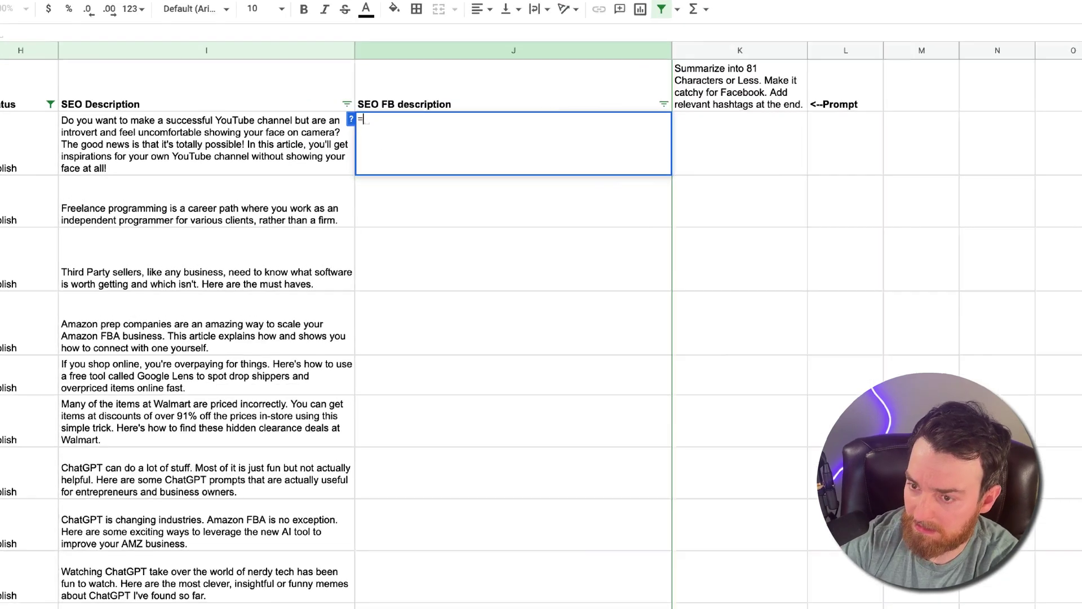
{"action": "type", "text": "="}
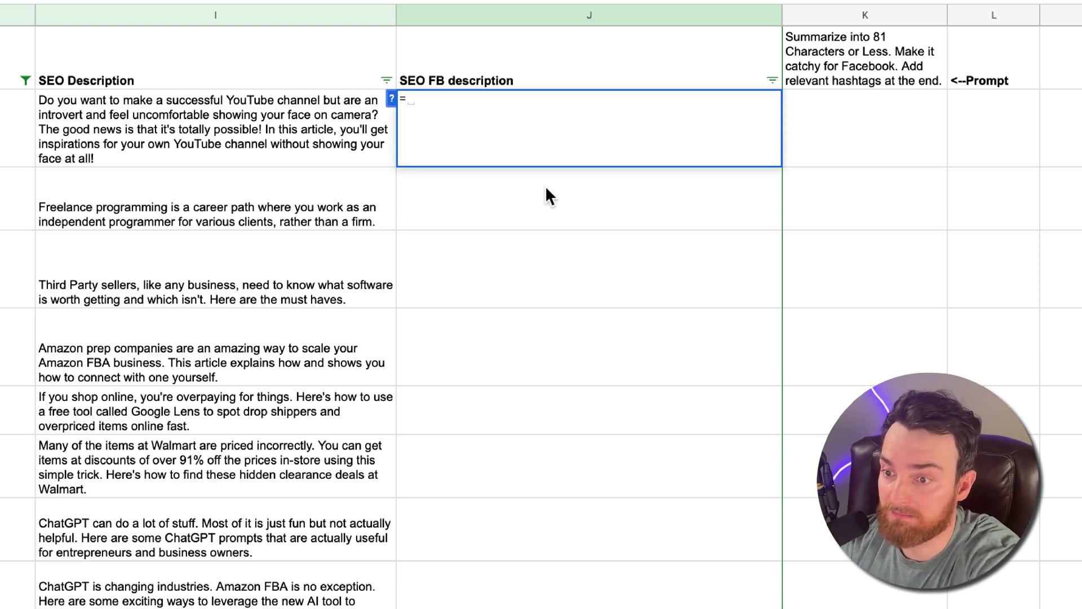
{"action": "type", "text": "gpt("}
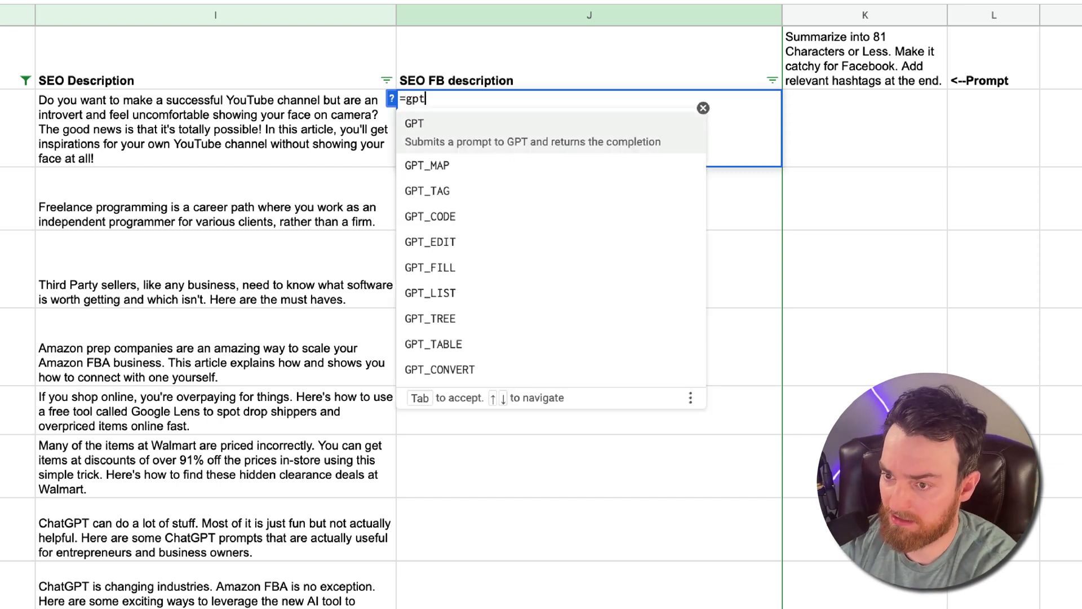
{"action": "left_click", "coordinate": [237, 124]}
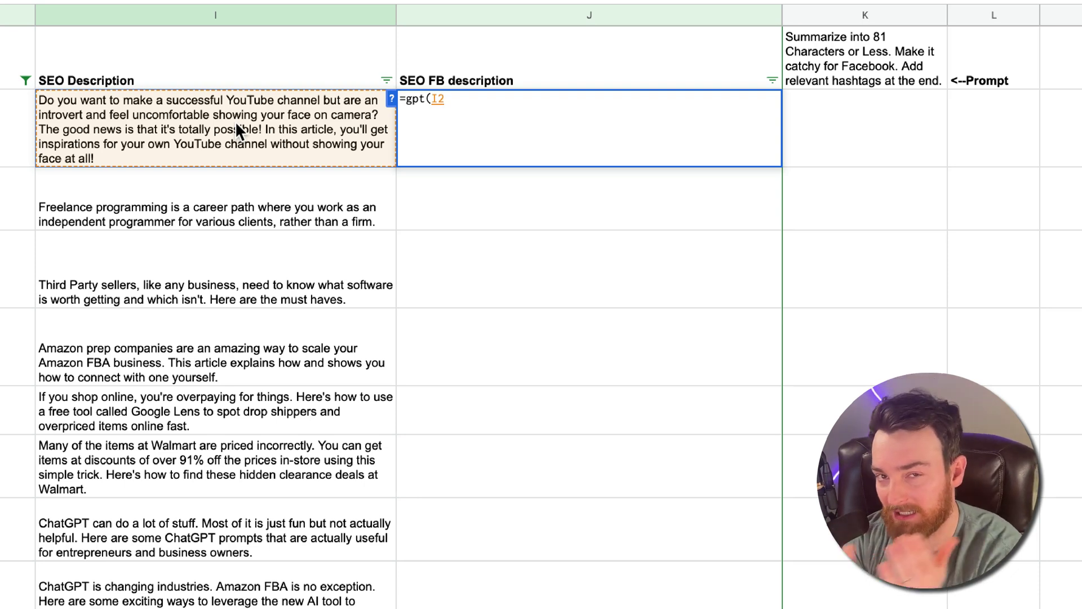
{"action": "type", "text": ","}
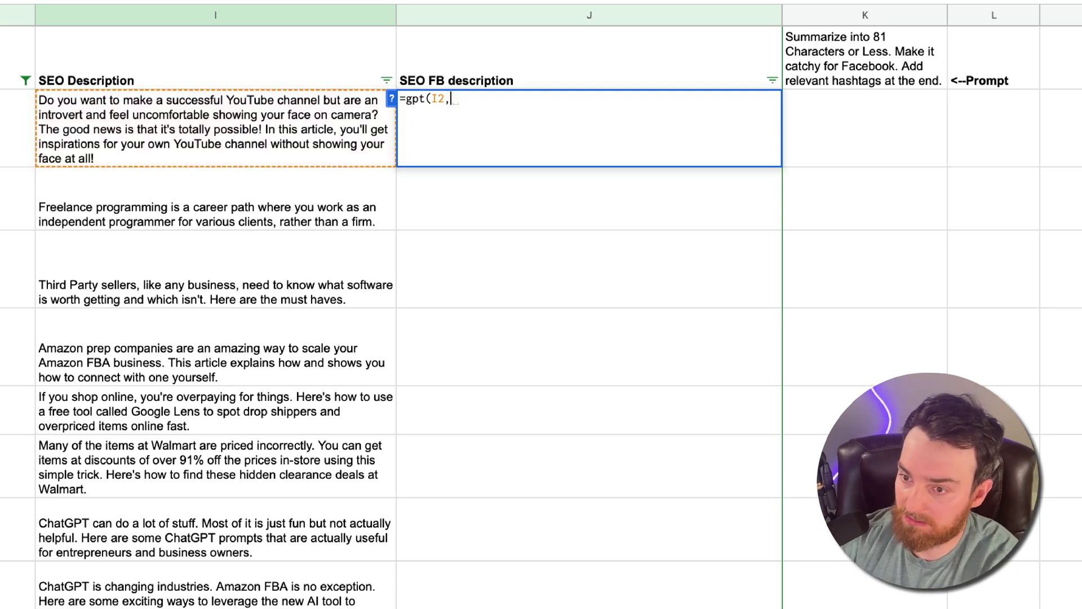
{"action": "left_click", "coordinate": [816, 63]}
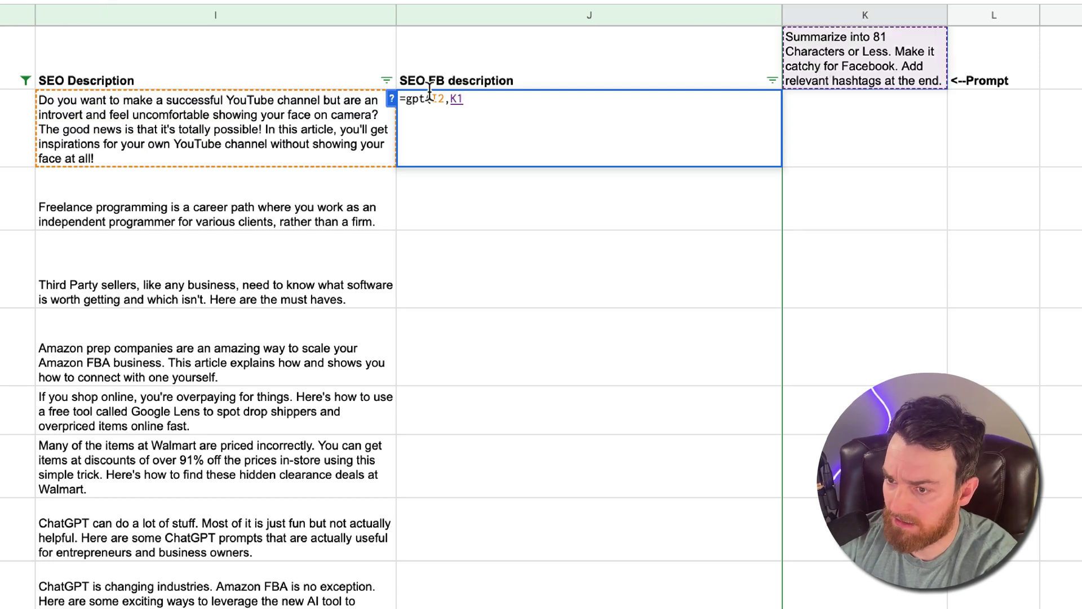
{"action": "type", "text": "$"}
{"action": "key", "text": "Right"}
{"action": "type", "text": "$"}
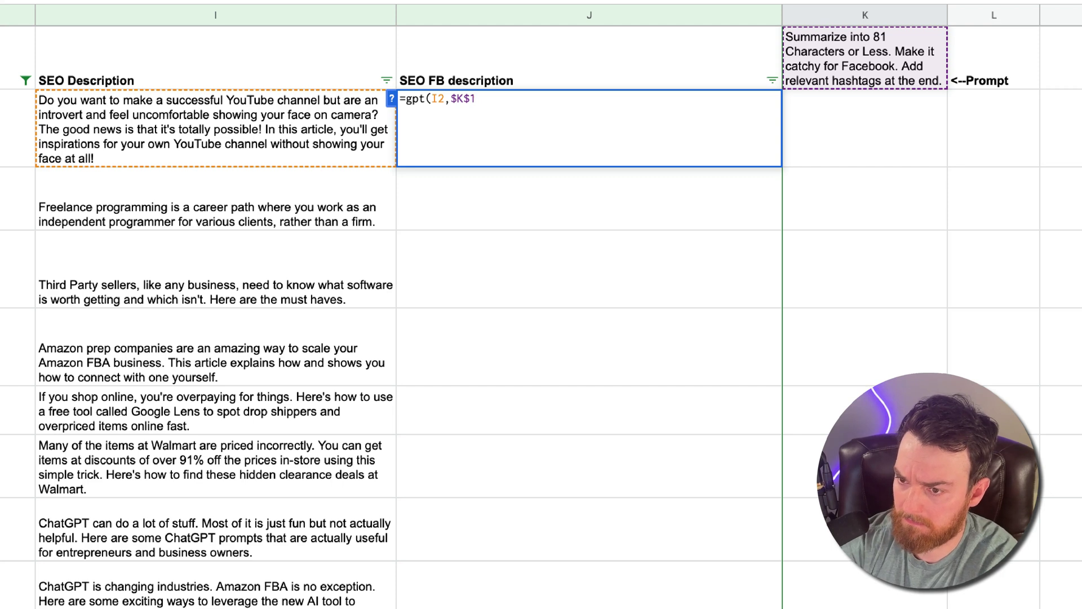
{"action": "type", "text": ")"}
{"action": "key", "text": "Return"}
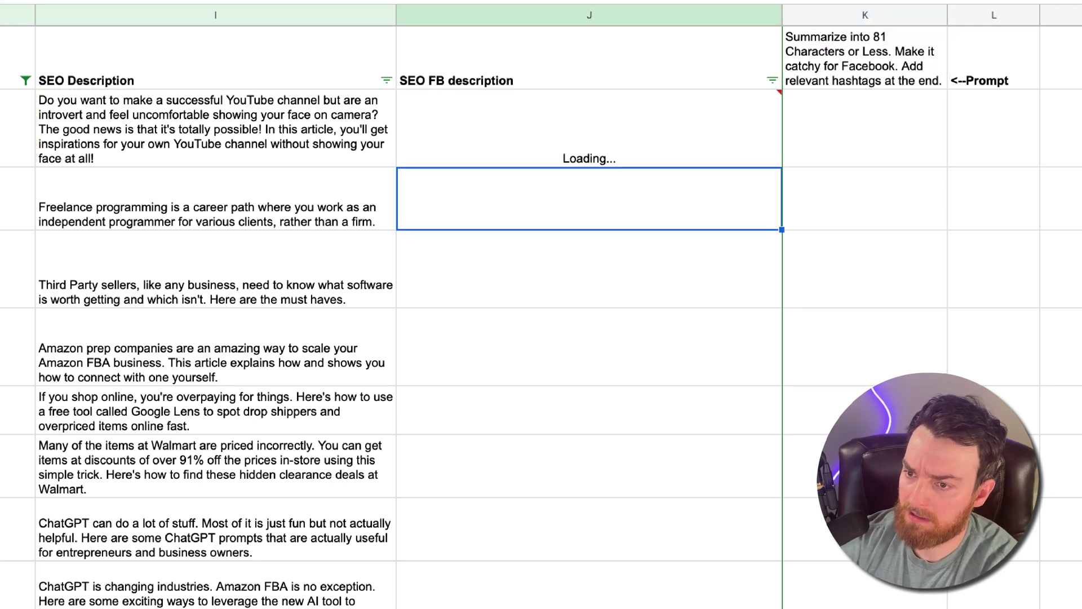
- Fill J2's GPT formula down the whole SEO FB description column
{"action": "left_click", "coordinate": [644, 145]}
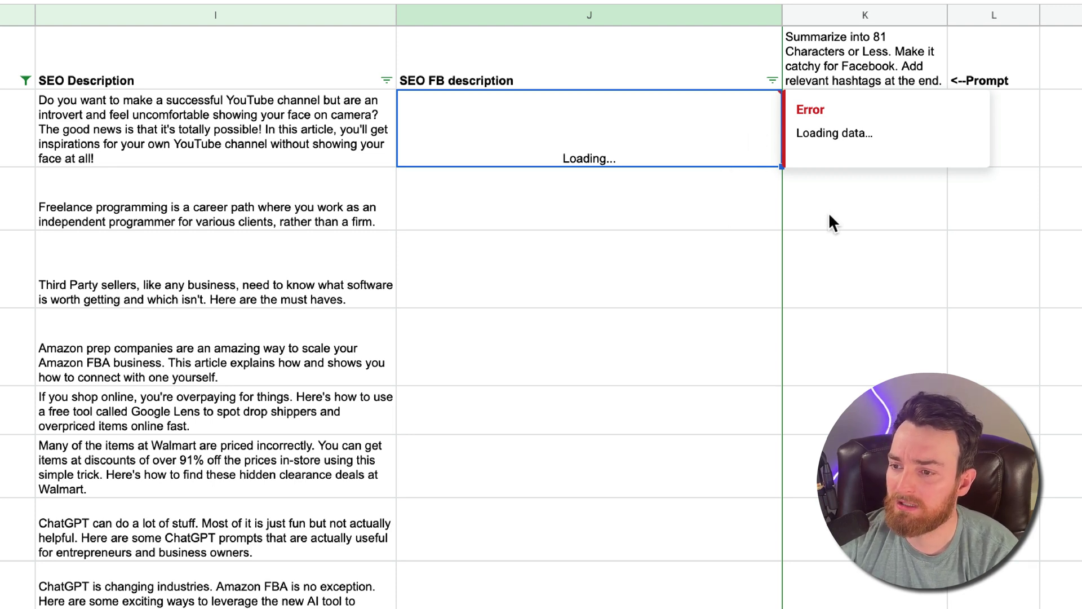
{"action": "left_click_drag", "start_coordinate": [779, 165], "coordinate": [779, 606]}
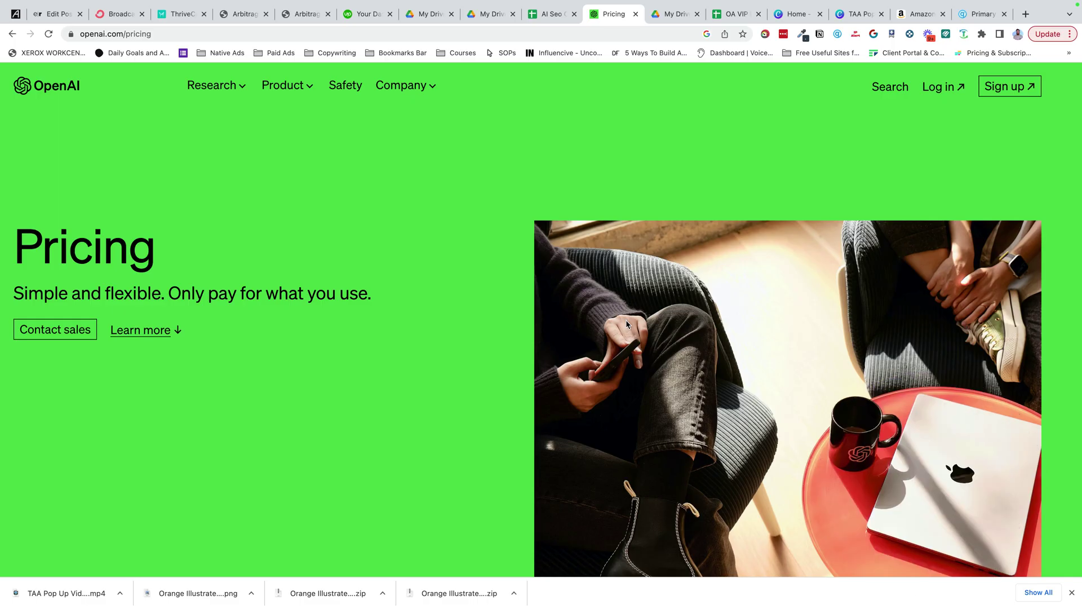
- Scroll the OpenAI pricing page down to the language model token prices
{"action": "scroll", "coordinate": [623, 321], "scroll_direction": "down", "scroll_amount": 15}
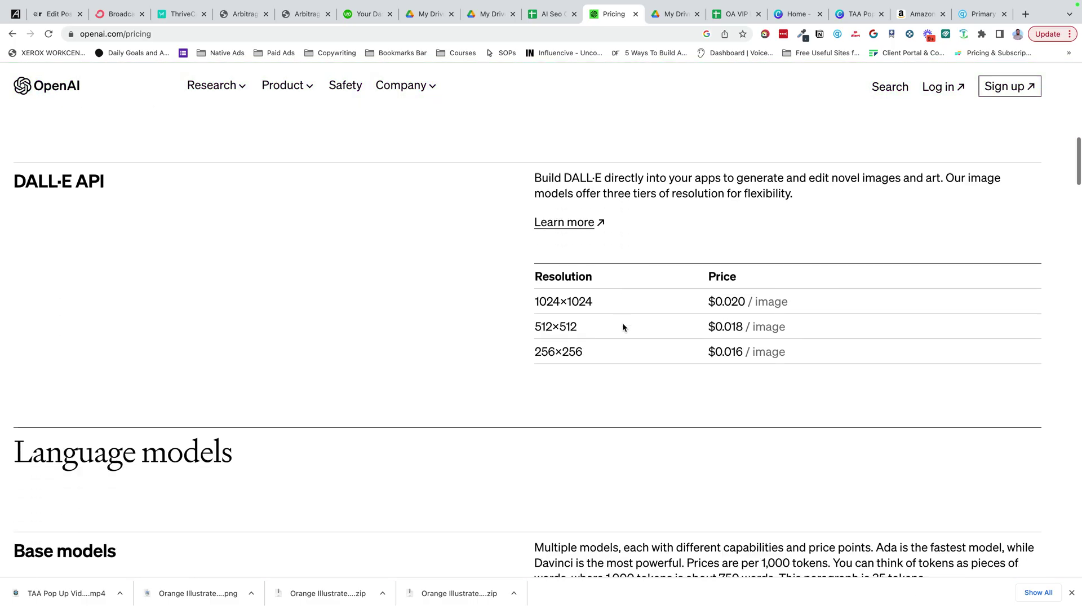
{"action": "scroll", "coordinate": [623, 326], "scroll_direction": "down", "scroll_amount": 5}
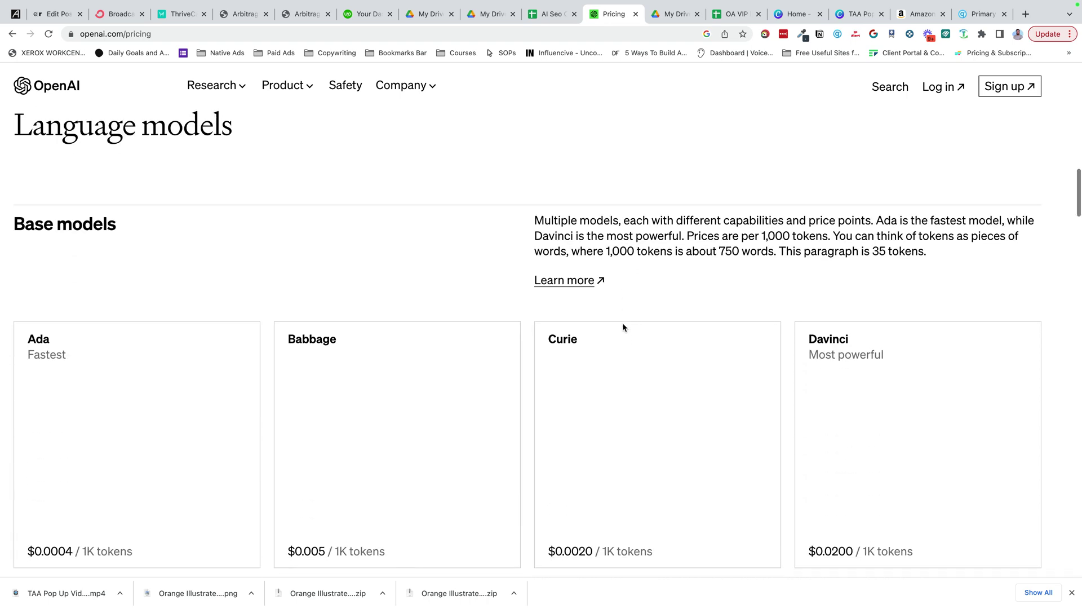
{"action": "scroll", "coordinate": [625, 322], "scroll_direction": "down", "scroll_amount": 2}
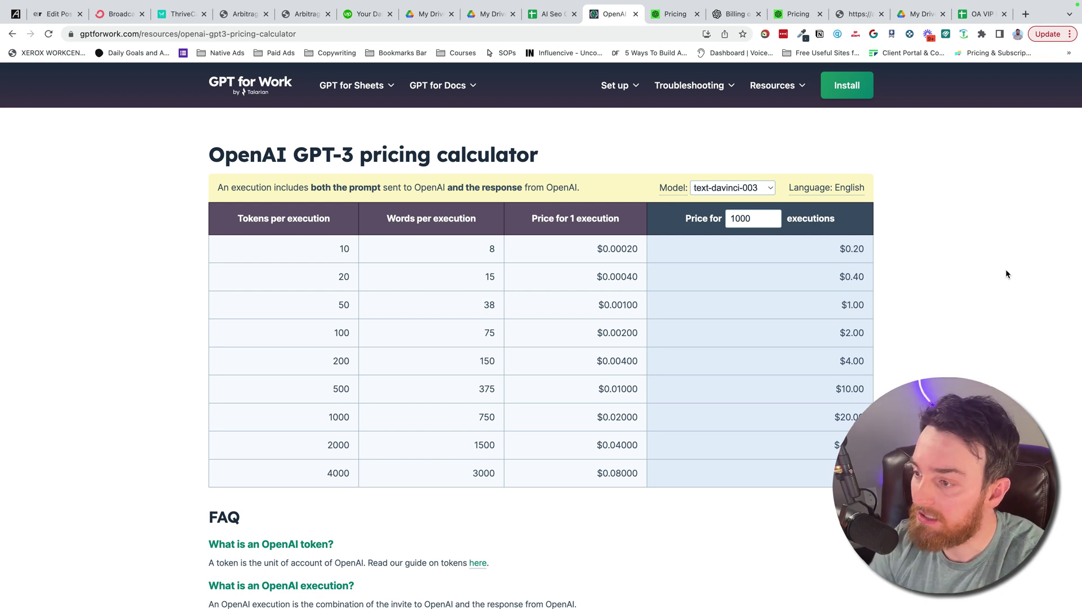
- Price 50000 executions, trying text-ada-001 before settling back on text-davinci-003
{"action": "left_click", "coordinate": [755, 218]}
{"action": "scroll", "coordinate": [760, 219], "scroll_direction": "down", "scroll_amount": 1}
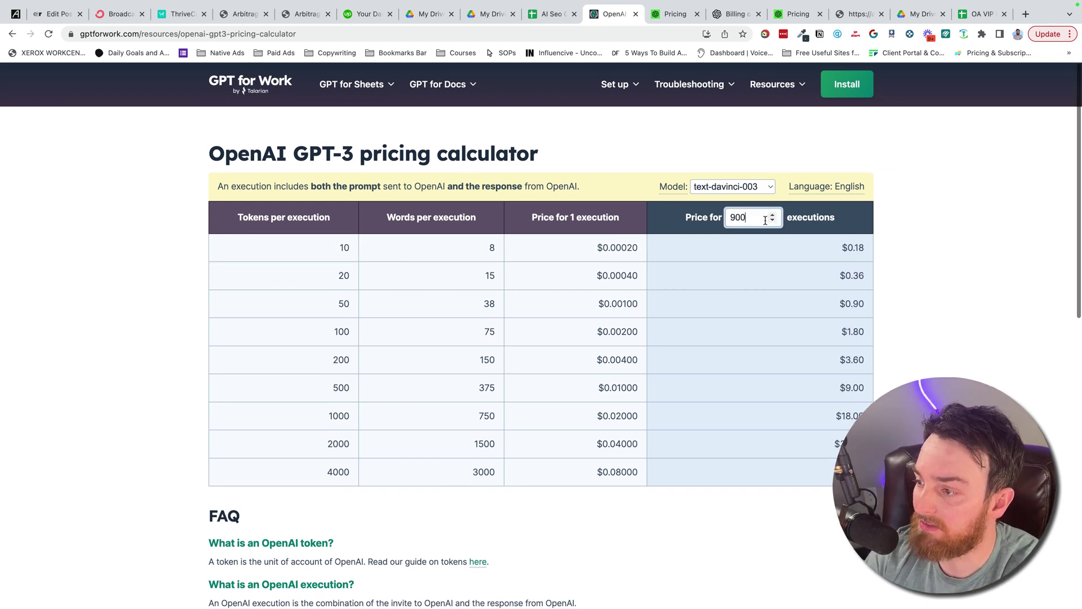
{"action": "double_click", "coordinate": [758, 217]}
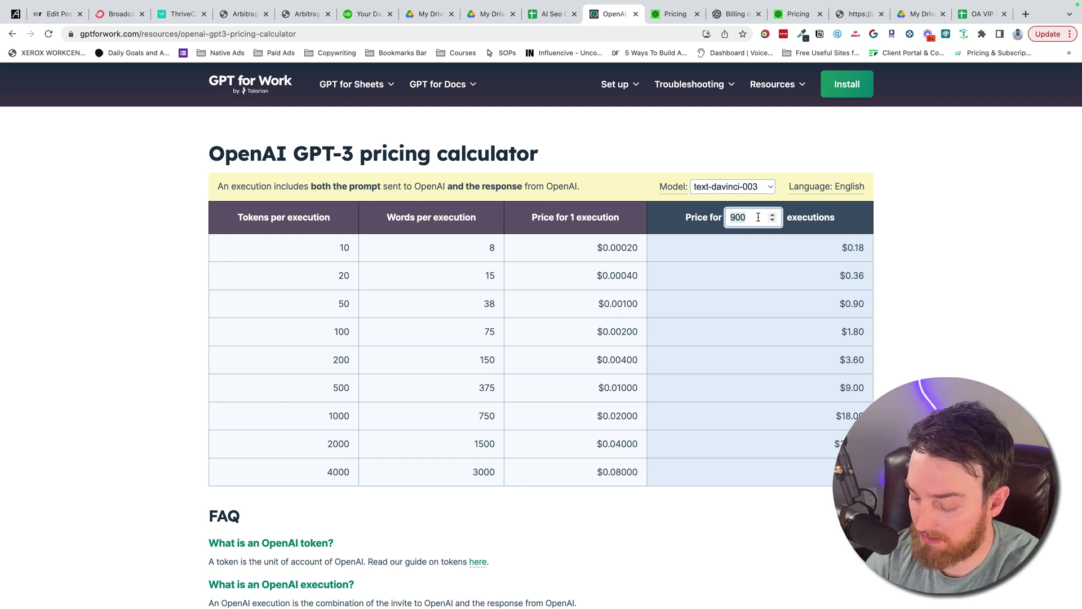
{"action": "type", "text": "50000"}
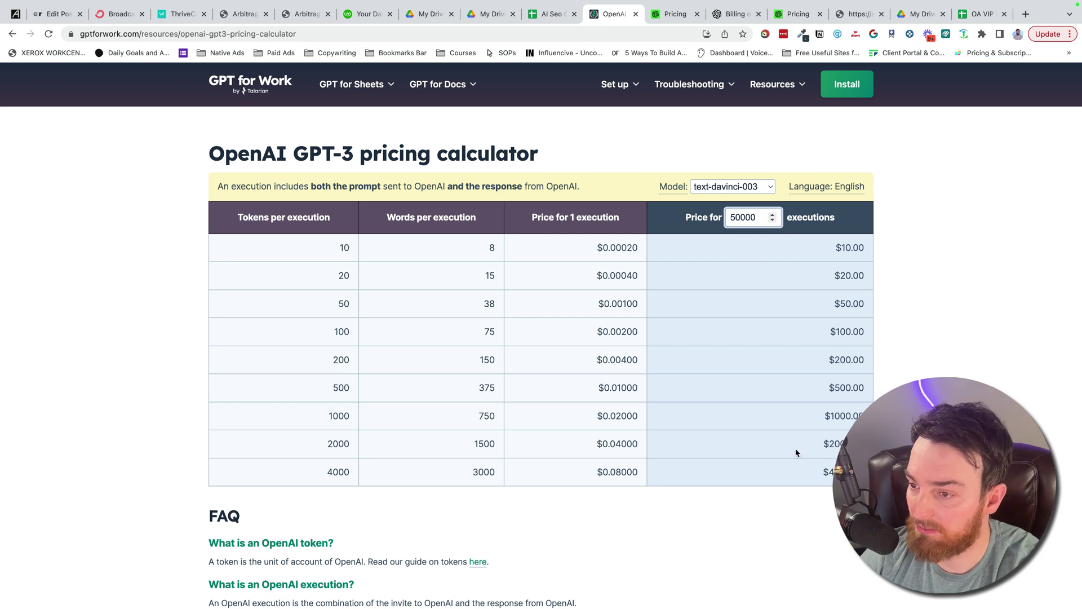
{"action": "left_click", "coordinate": [742, 188]}
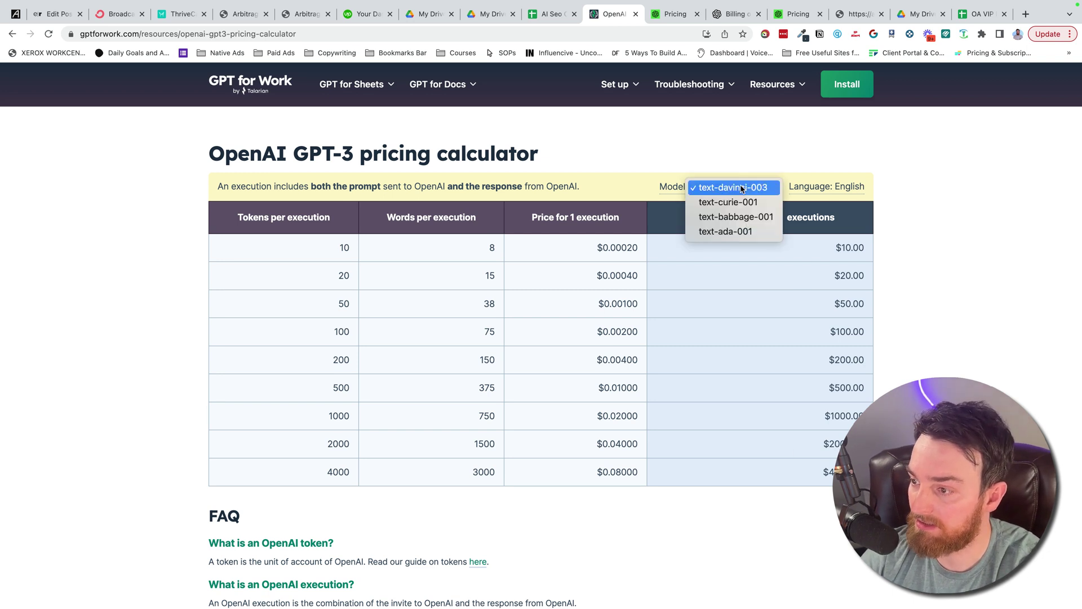
{"action": "left_click", "coordinate": [742, 231]}
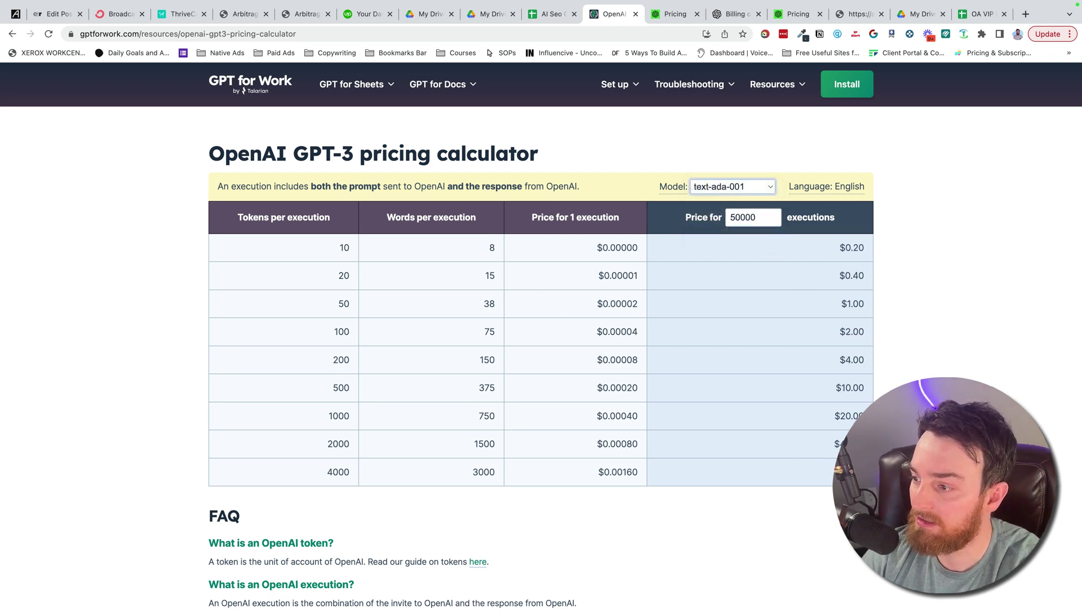
{"action": "left_click", "coordinate": [759, 187]}
{"action": "left_click", "coordinate": [739, 144]}
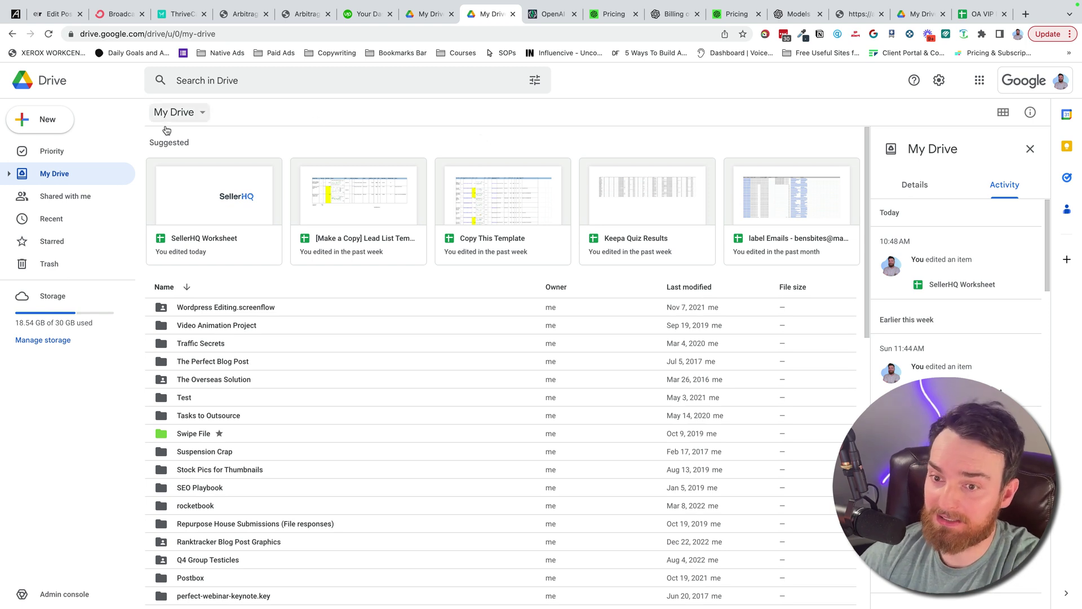
- Check the signed-in account, then create a new blank Google Sheets spreadsheet from Drive's New menu
{"action": "left_click", "coordinate": [60, 122]}
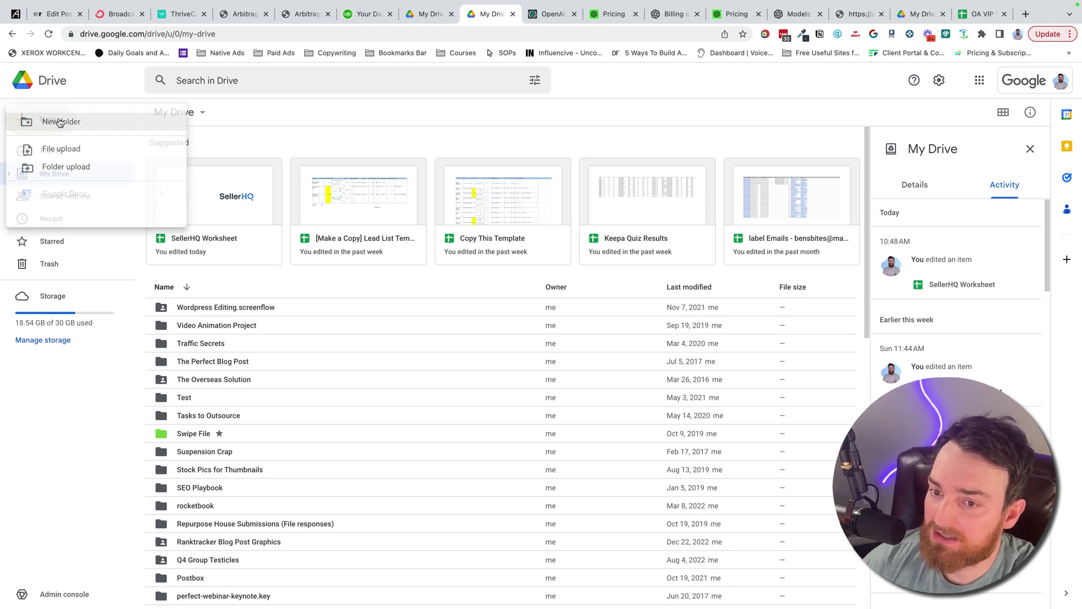
{"action": "left_click", "coordinate": [1058, 90]}
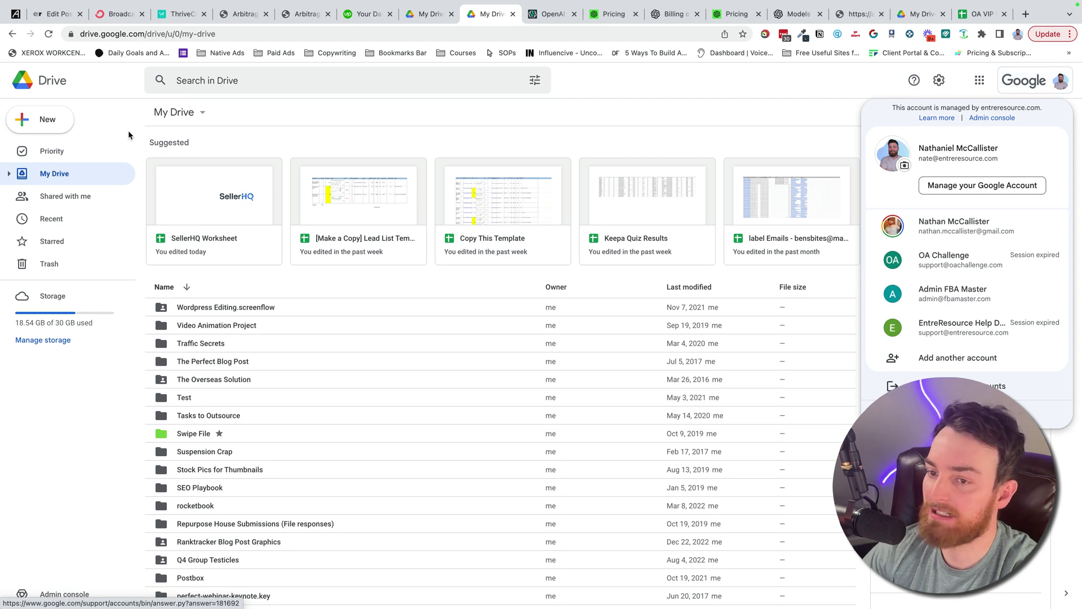
{"action": "left_click", "coordinate": [50, 120]}
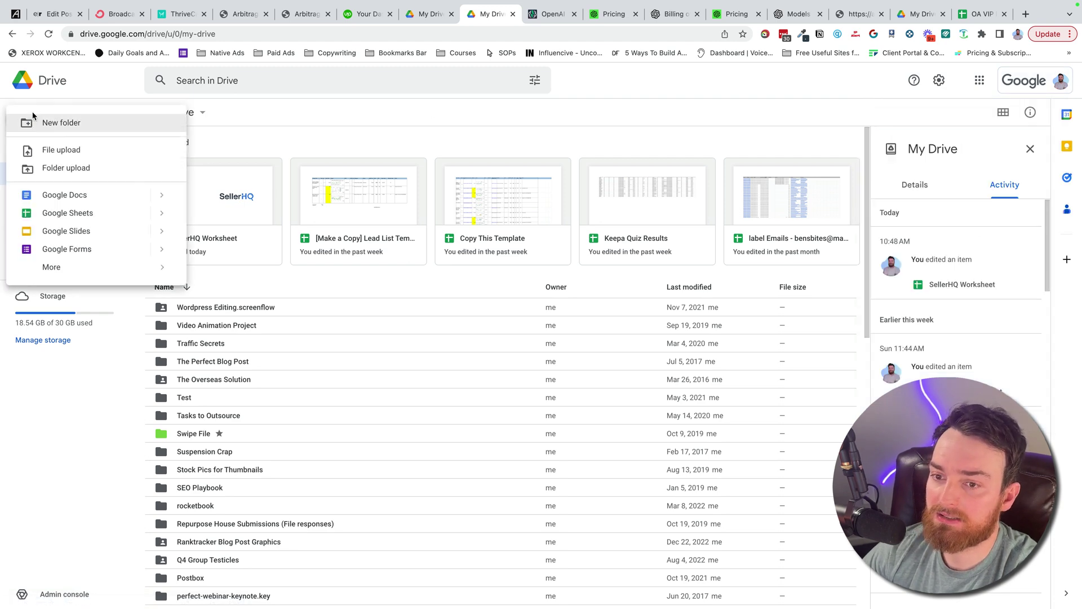
{"action": "left_click", "coordinate": [86, 219]}
{"action": "left_click", "coordinate": [180, 83]}
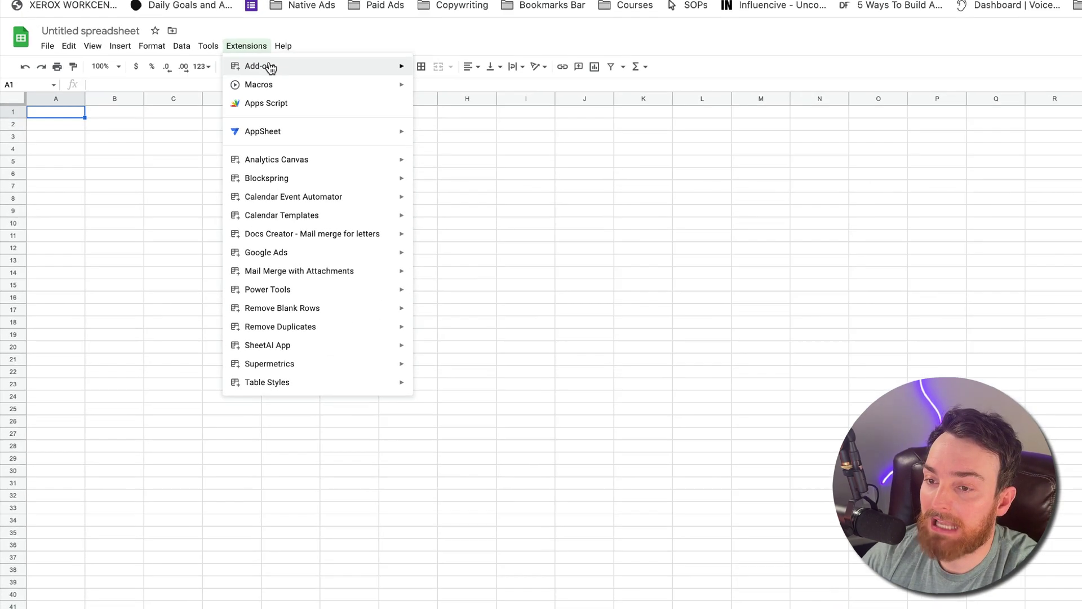
{"action": "mouse_move", "coordinate": [271, 67]}
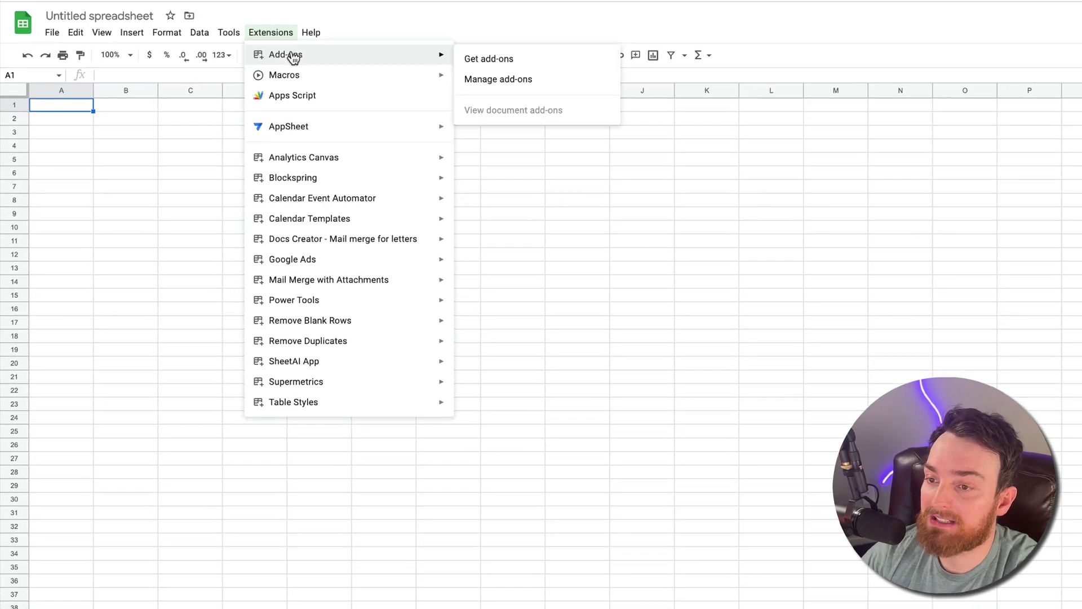
- Search the Workspace Marketplace for 'chatgpt' and open the GPT for Sheets and Docs listing
{"action": "left_click", "coordinate": [548, 67]}
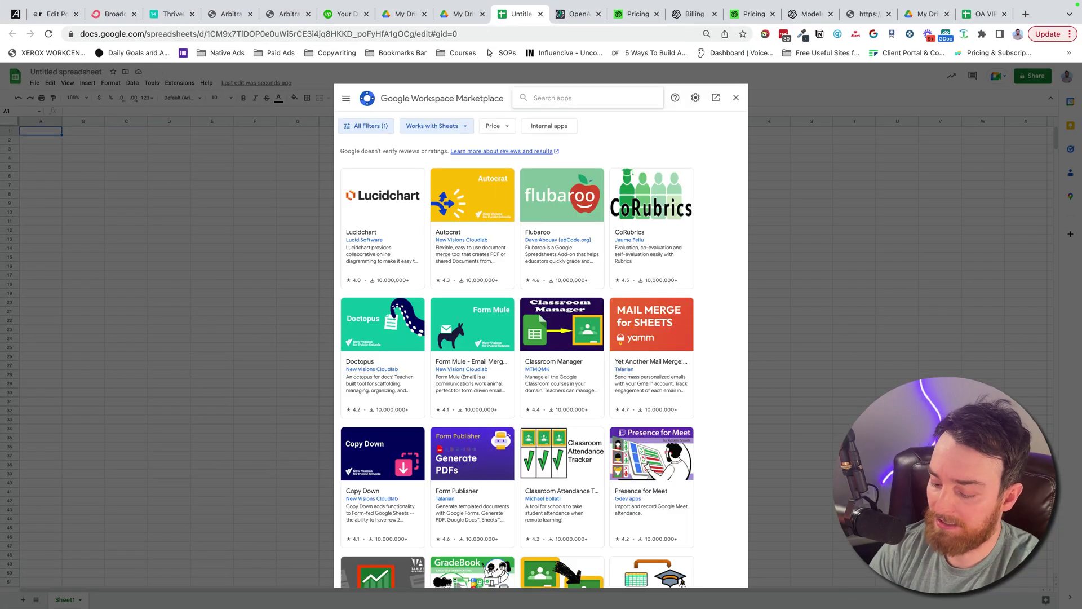
{"action": "type", "text": "chatgpt"}
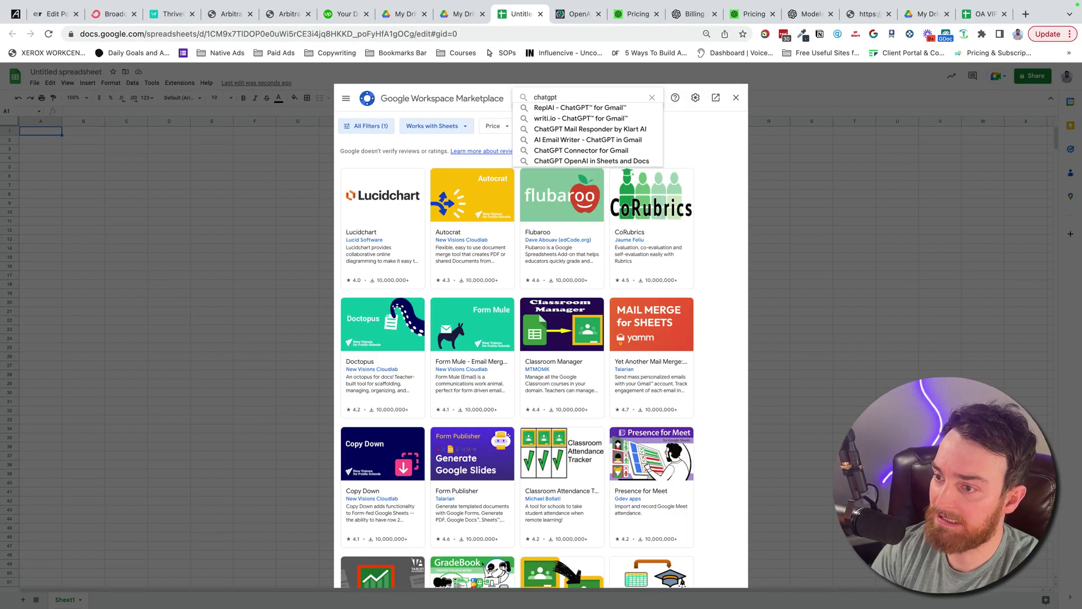
{"action": "key", "text": "Return"}
{"action": "mouse_move", "coordinate": [428, 230]}
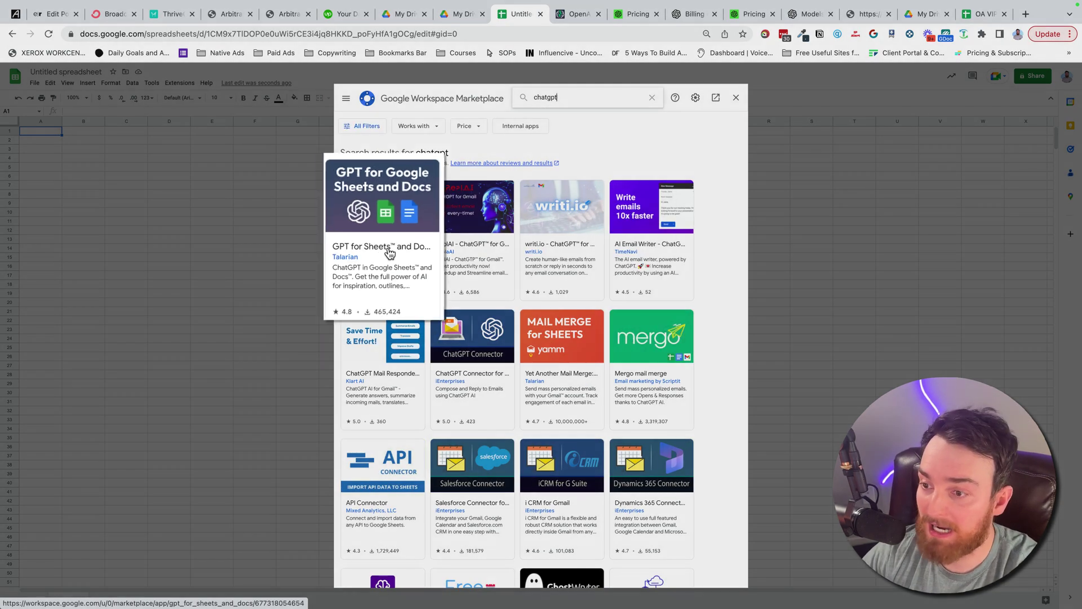
{"action": "left_click", "coordinate": [389, 252]}
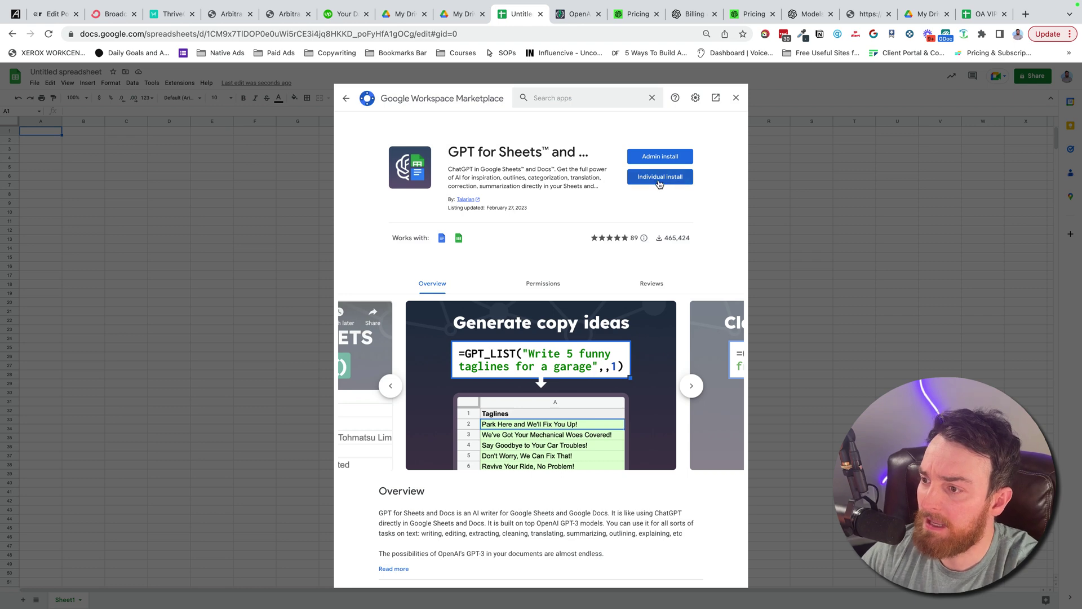
- Install GPT for Sheets and Docs for this account only, grant permissions, and close the Marketplace
{"action": "left_click", "coordinate": [658, 177]}
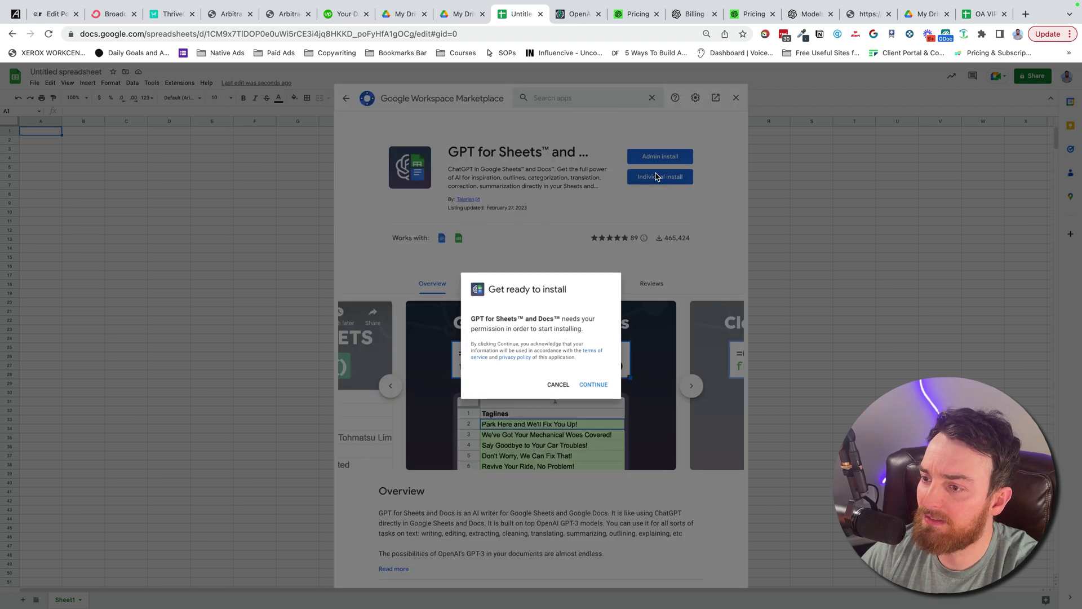
{"action": "left_click", "coordinate": [609, 391]}
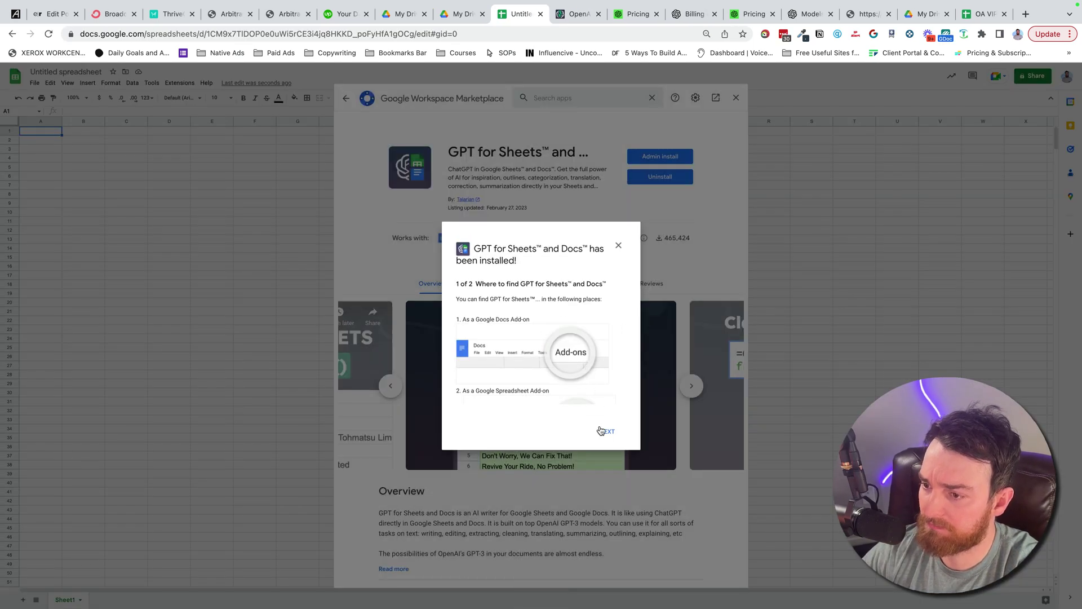
{"action": "left_click", "coordinate": [601, 430]}
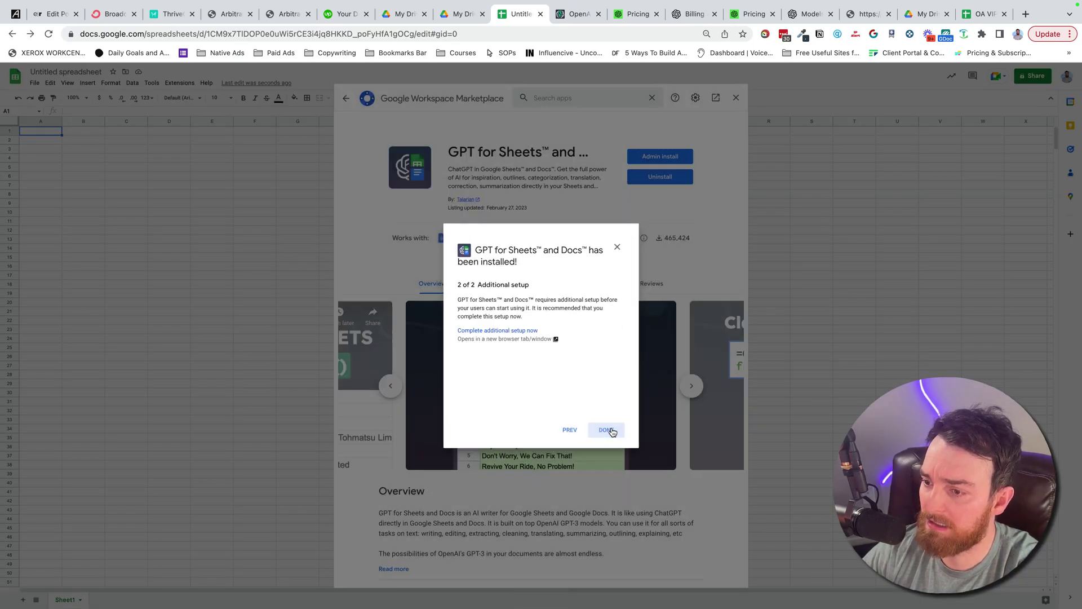
{"action": "left_click", "coordinate": [605, 428]}
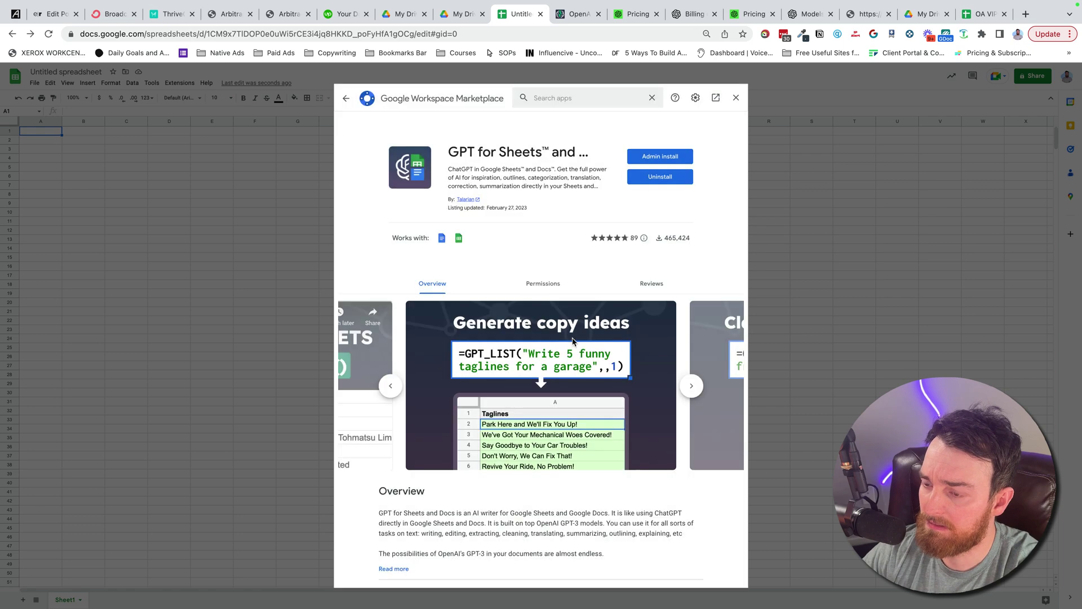
{"action": "left_click", "coordinate": [737, 98]}
- Bring up the Set API key dialog under Extensions > GPT for Sheets and Docs
{"action": "left_click", "coordinate": [581, 304]}
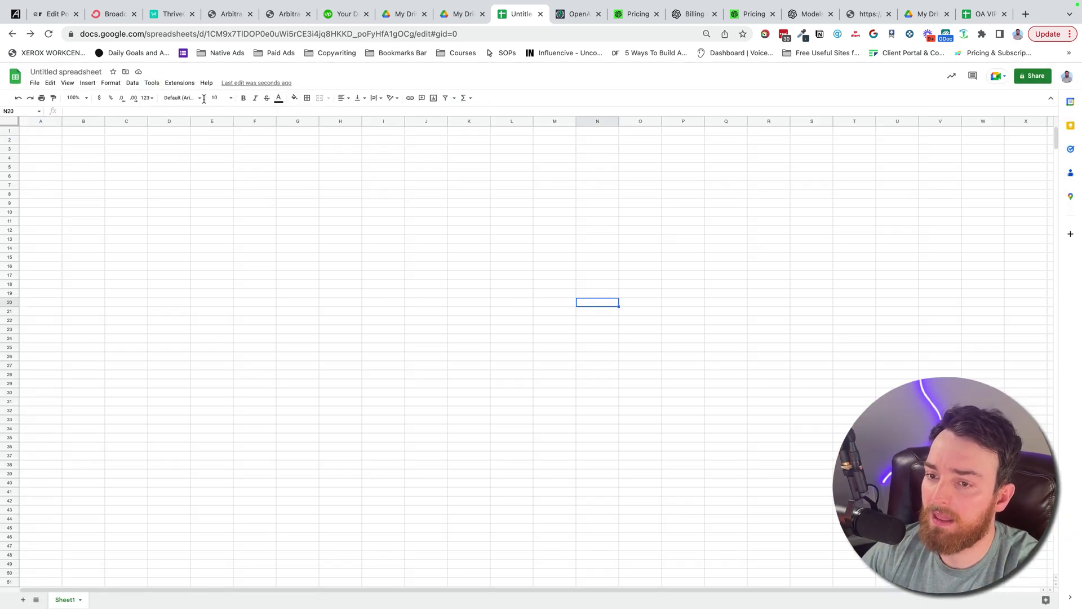
{"action": "left_click", "coordinate": [179, 83]}
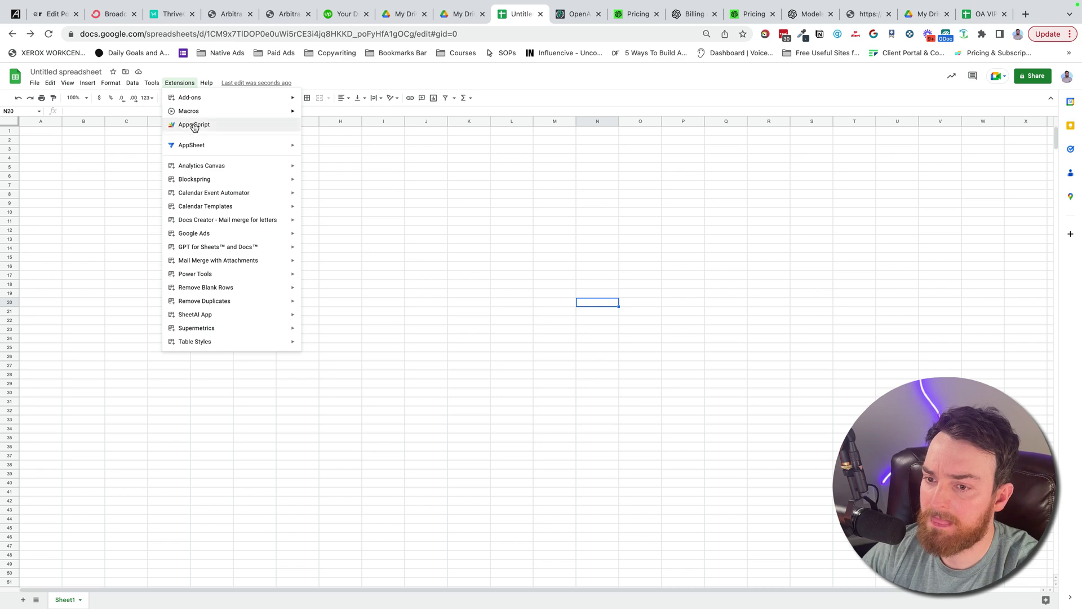
{"action": "mouse_move", "coordinate": [258, 248]}
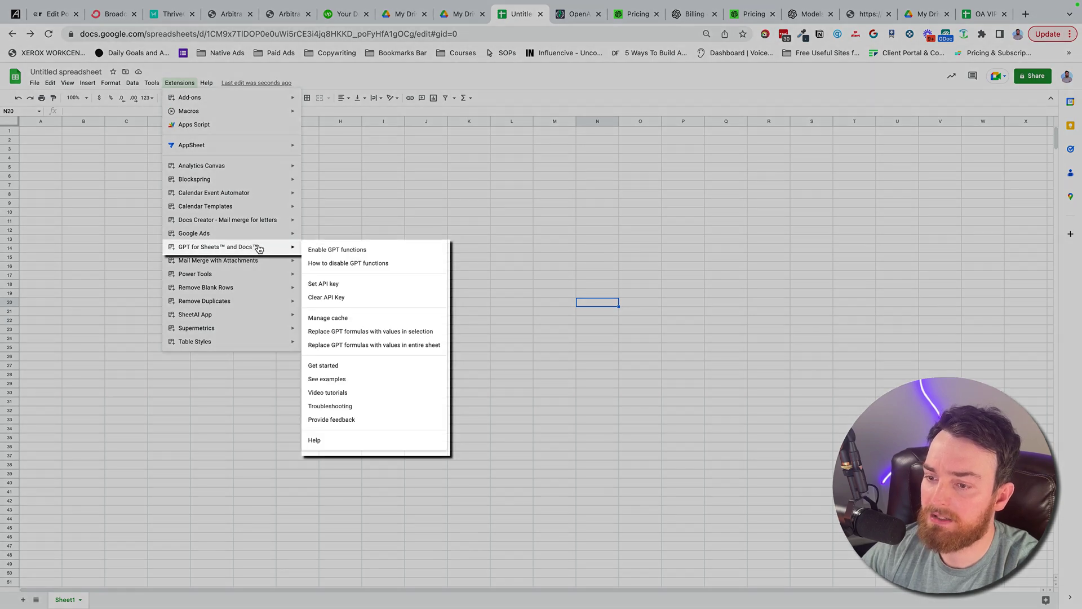
{"action": "left_click", "coordinate": [348, 284]}
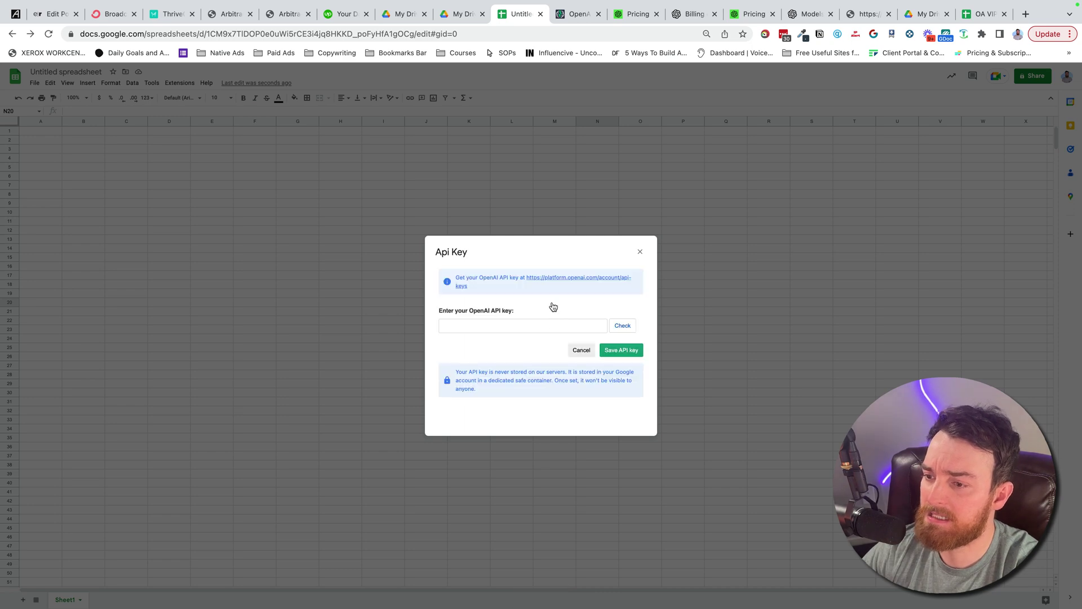
- Copy a newly generated key from OpenAI's API keys page, paste it into the dialog and save
{"action": "left_click", "coordinate": [555, 277]}
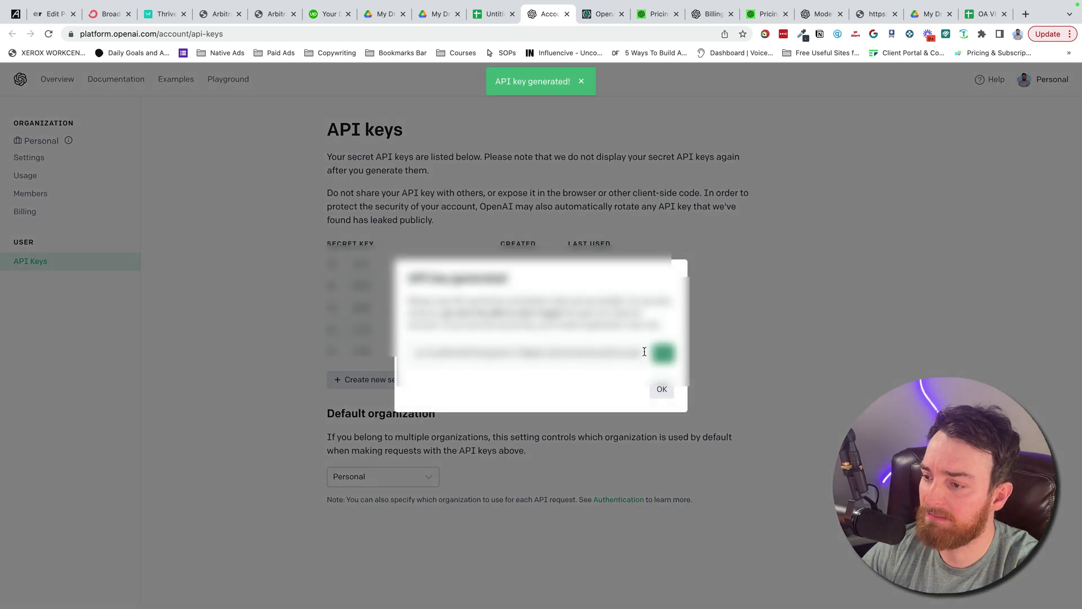
{"action": "left_click", "coordinate": [663, 354]}
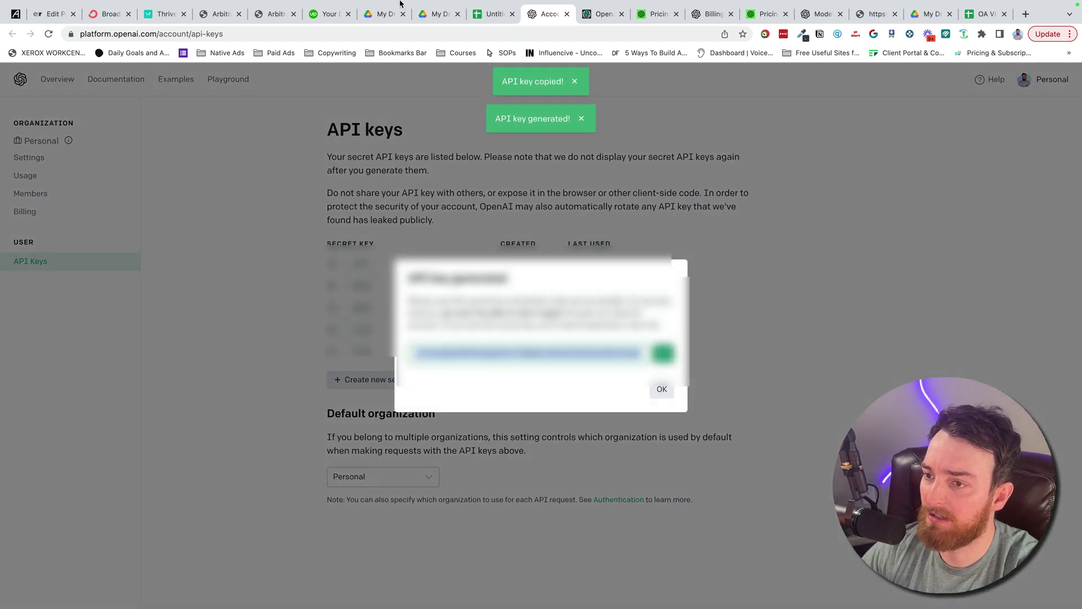
{"action": "mouse_move", "coordinate": [400, 3]}
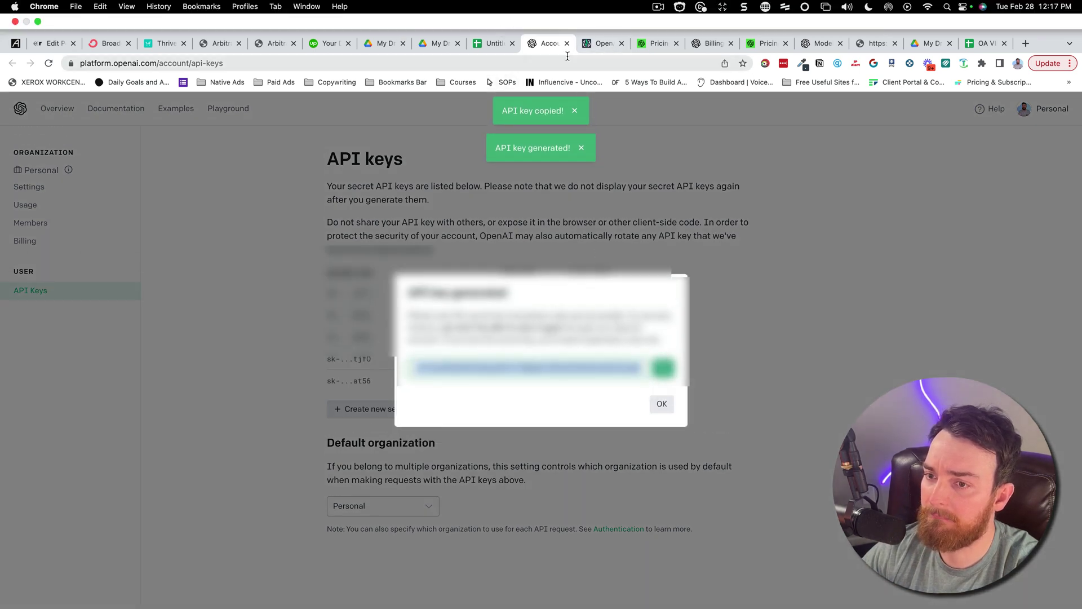
{"action": "left_click", "coordinate": [495, 44]}
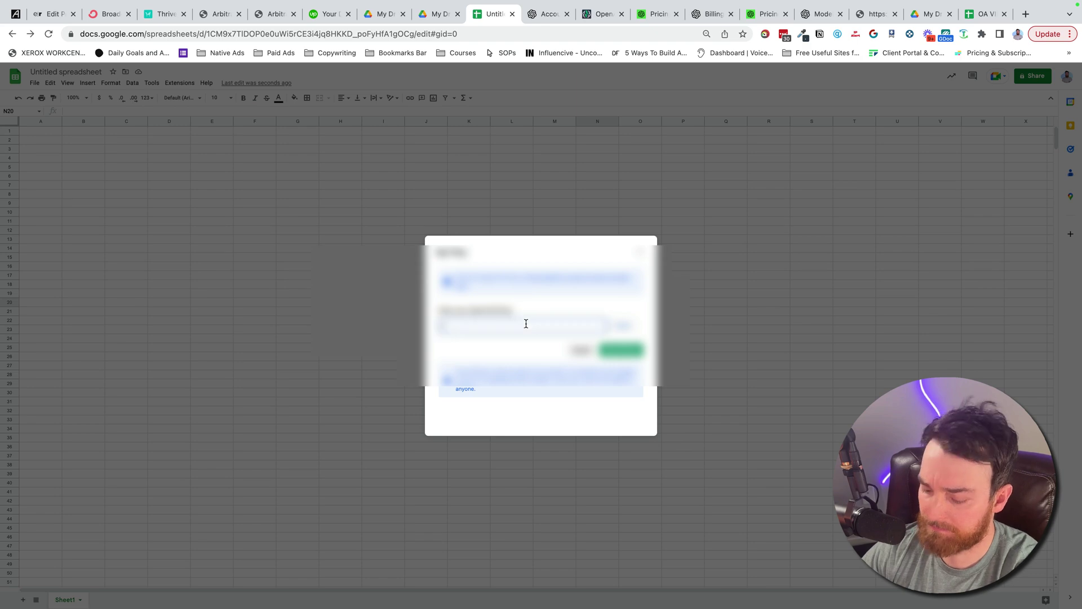
{"action": "left_click", "coordinate": [526, 323]}
{"action": "key", "text": "super+v"}
{"action": "left_click", "coordinate": [616, 352]}
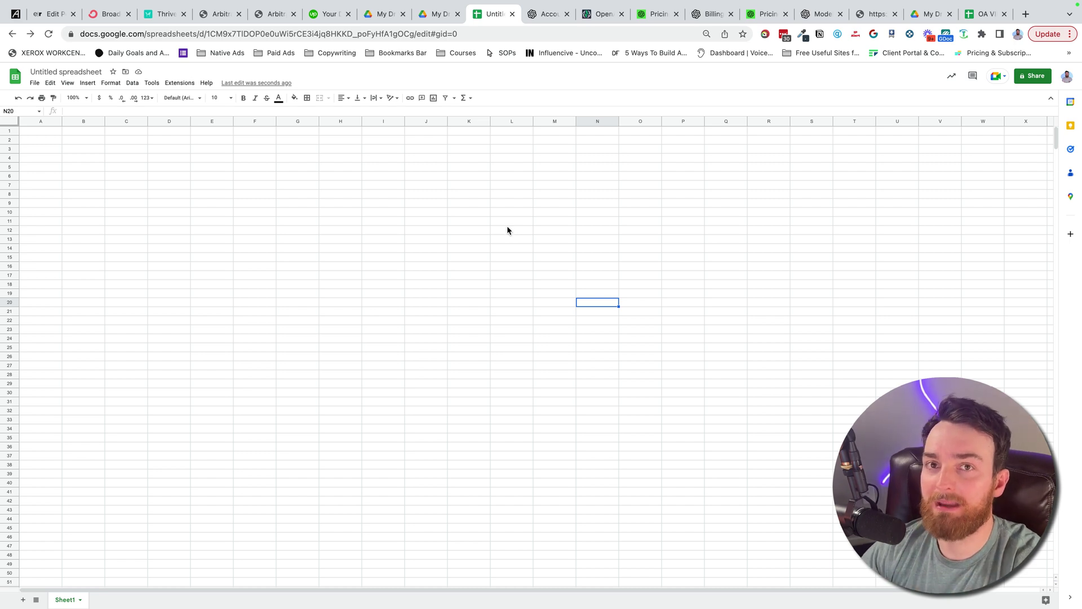
- Enter =gpt("tell me a joke about excel") in cell B2
{"action": "left_click", "coordinate": [90, 142]}
{"action": "type", "text": "="}
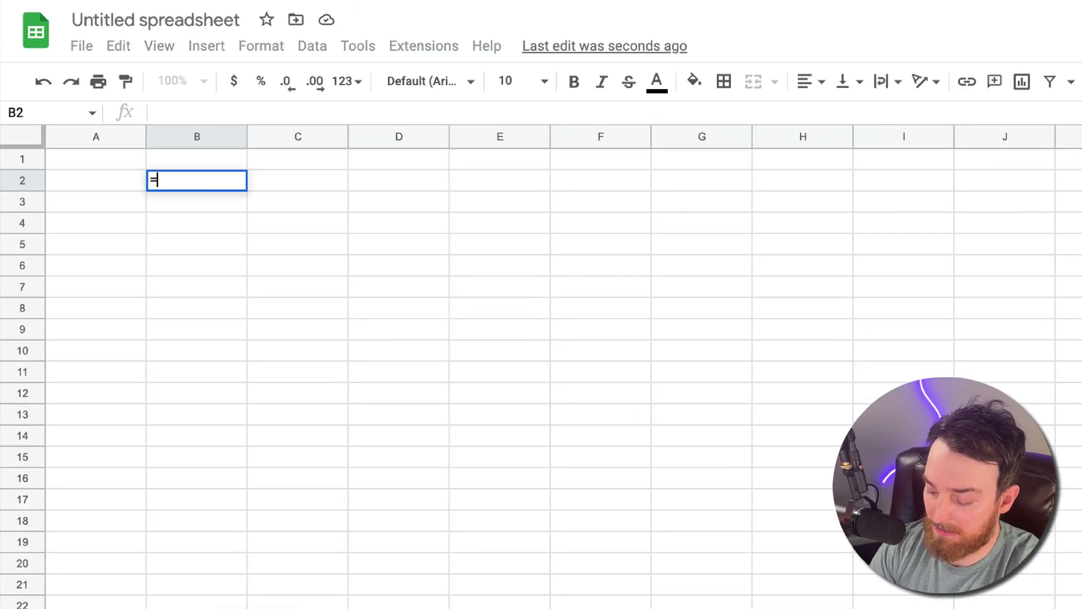
{"action": "type", "text": "gpt("}
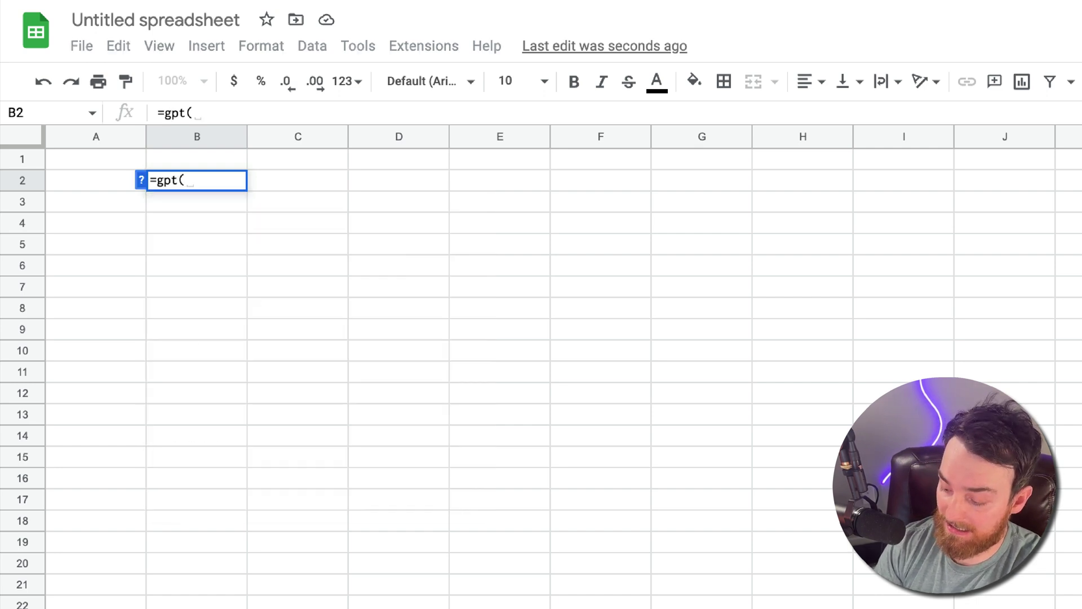
{"action": "type", "text": "\"t"}
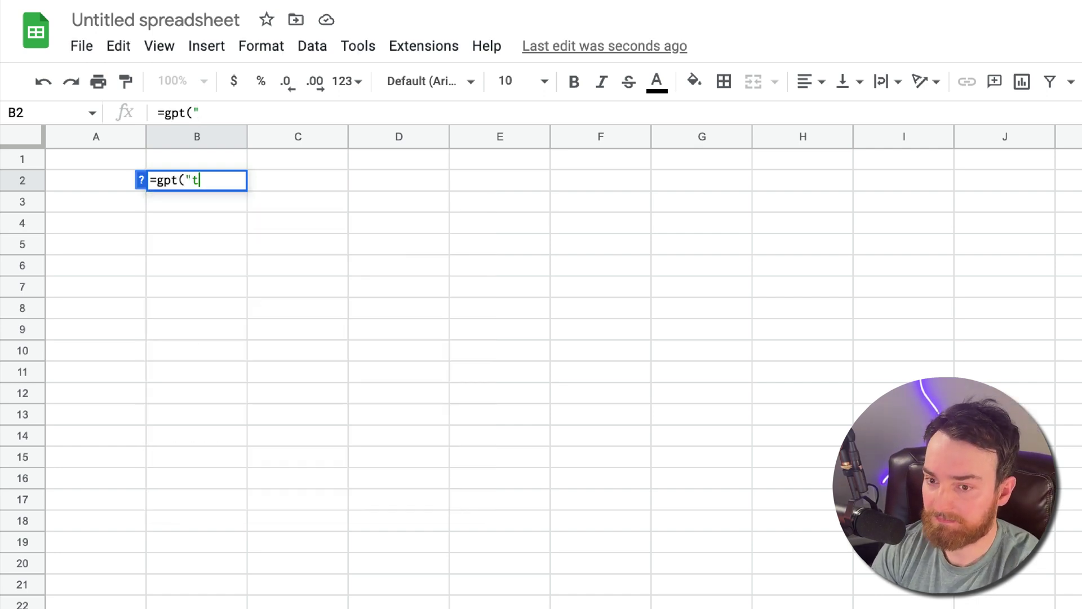
{"action": "type", "text": "ell me a joke about "}
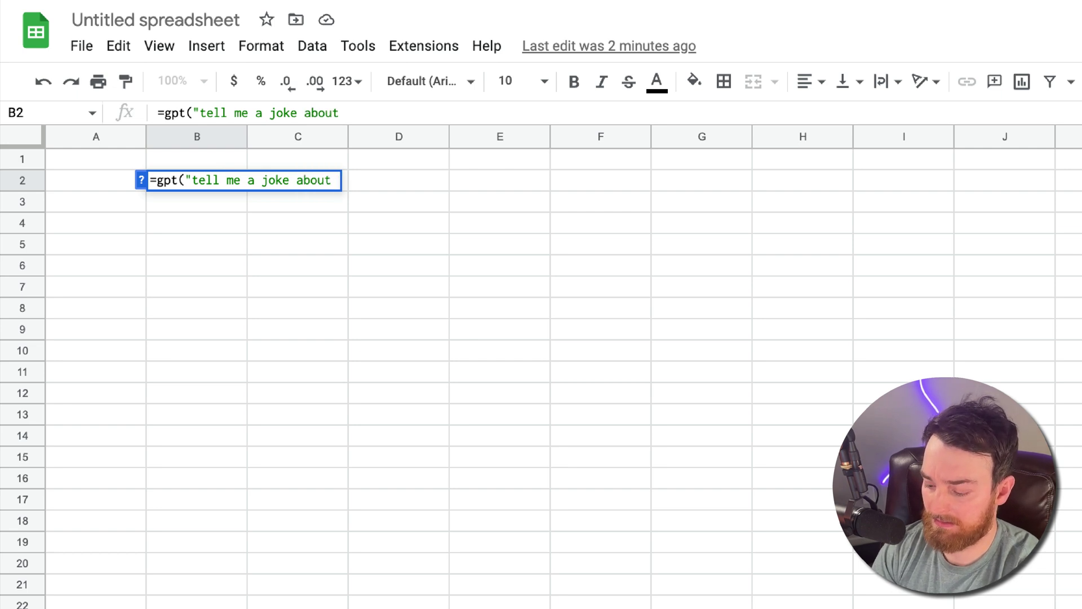
{"action": "type", "text": "excel\")"}
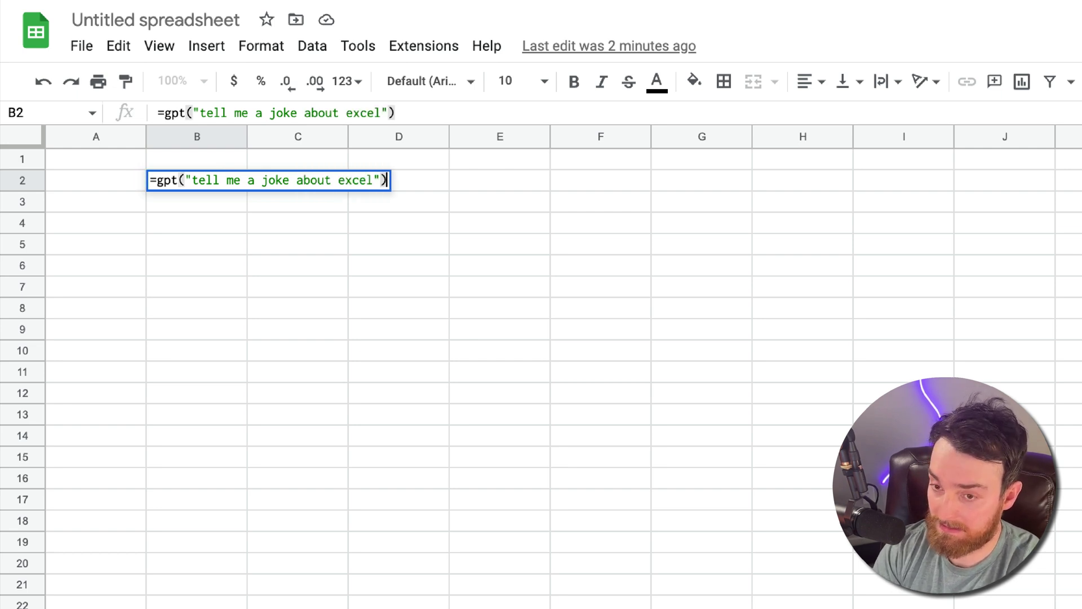
{"action": "key", "text": "Return"}
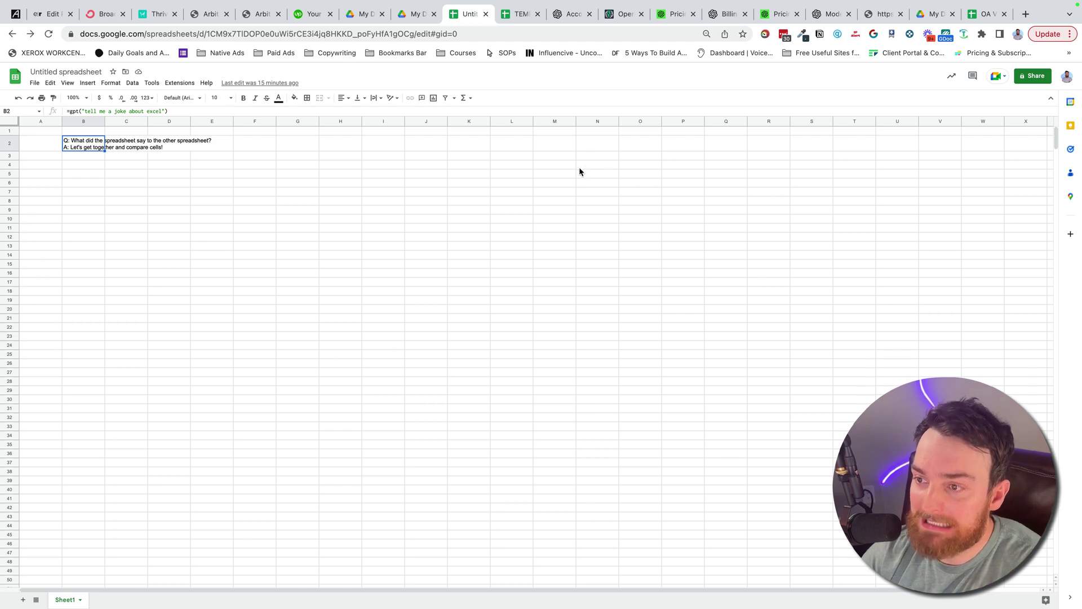
- Look over the GPT for Sheets examples template, then return to the Untitled spreadsheet's GPT for Sheets and Docs menu
{"action": "left_click", "coordinate": [515, 14]}
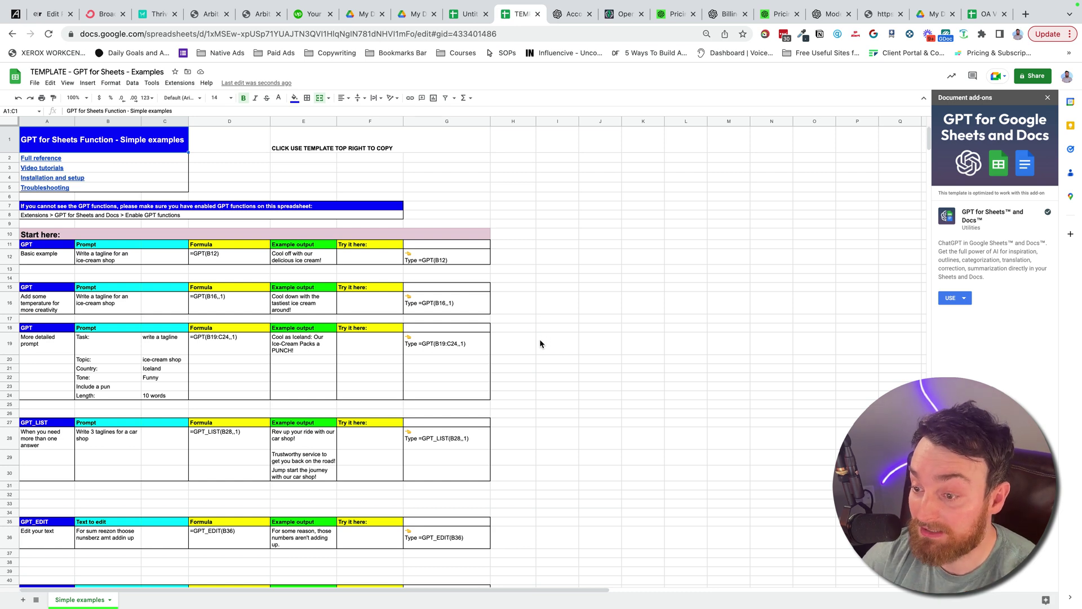
{"action": "left_click", "coordinate": [458, 4]}
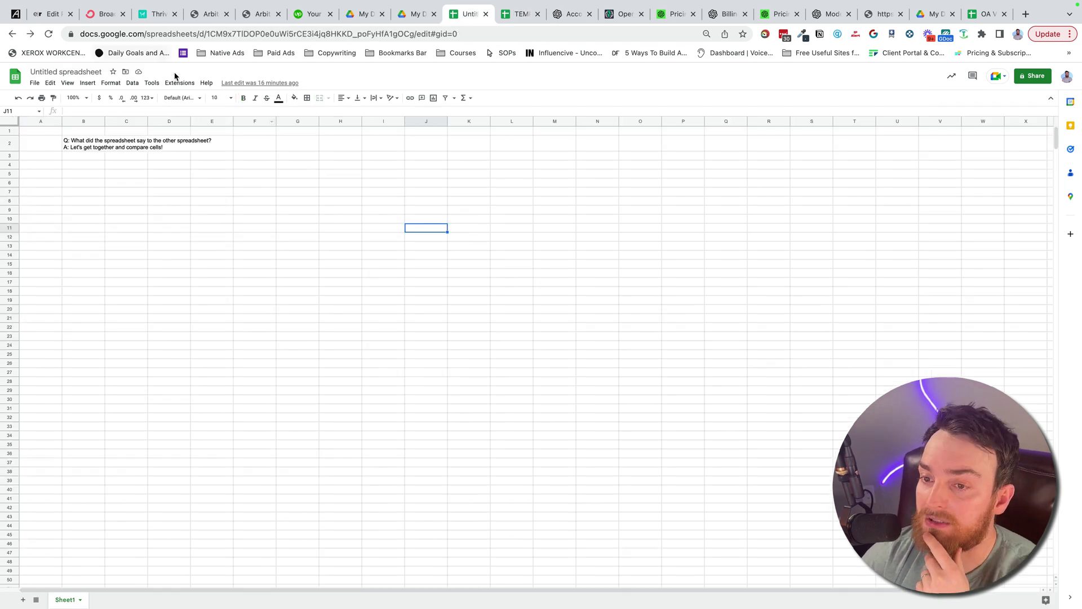
{"action": "left_click", "coordinate": [179, 82]}
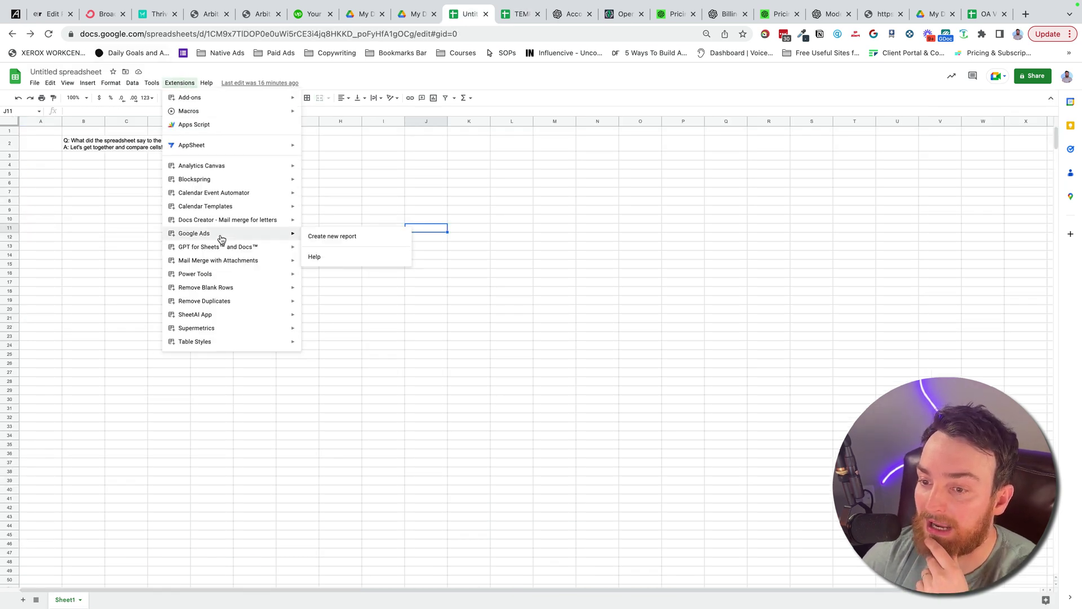
{"action": "mouse_move", "coordinate": [281, 249]}
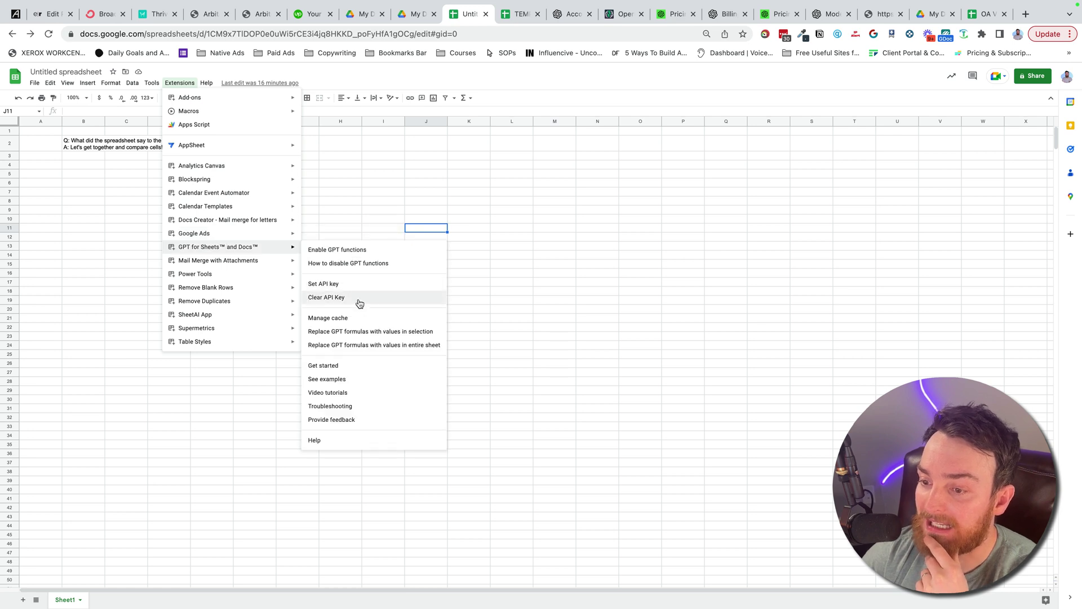
- Open the add-on's Video tutorials to show the GPT for Sheets YouTube playlist
{"action": "left_click", "coordinate": [347, 390]}
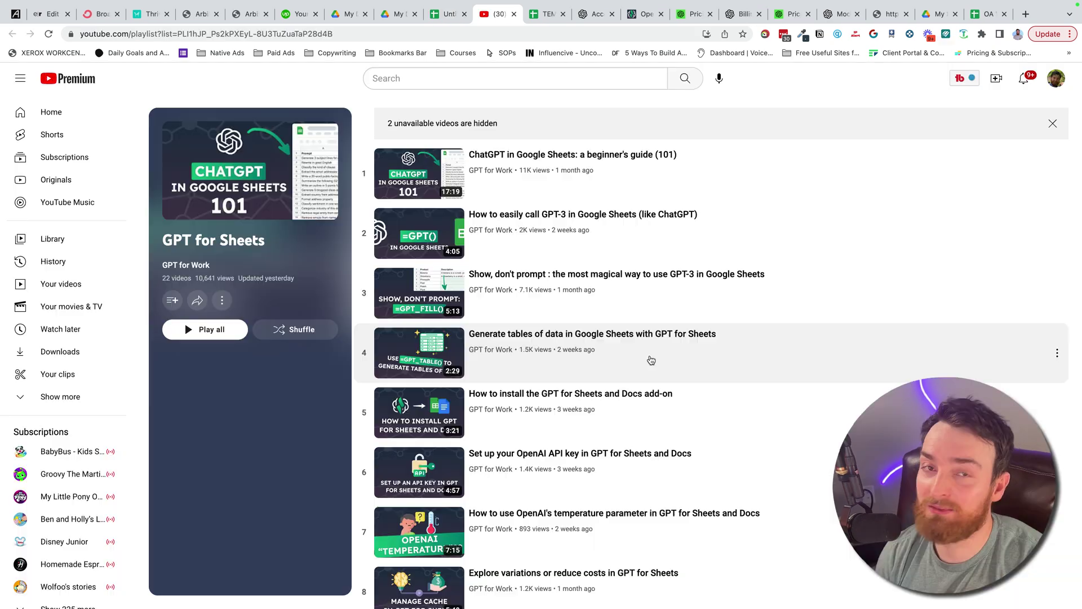